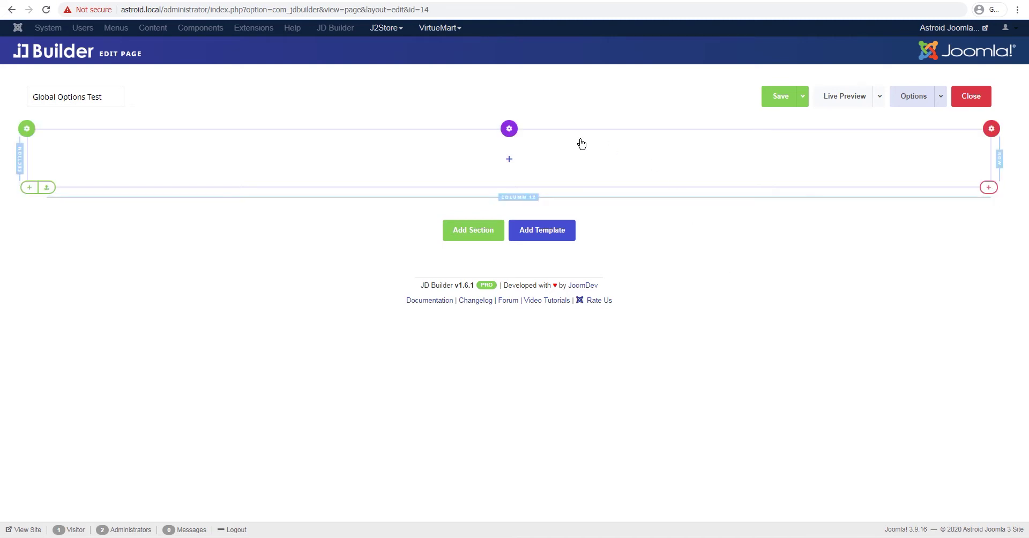
Add a Heading element to the empty column of the page.
left_click(511, 160)
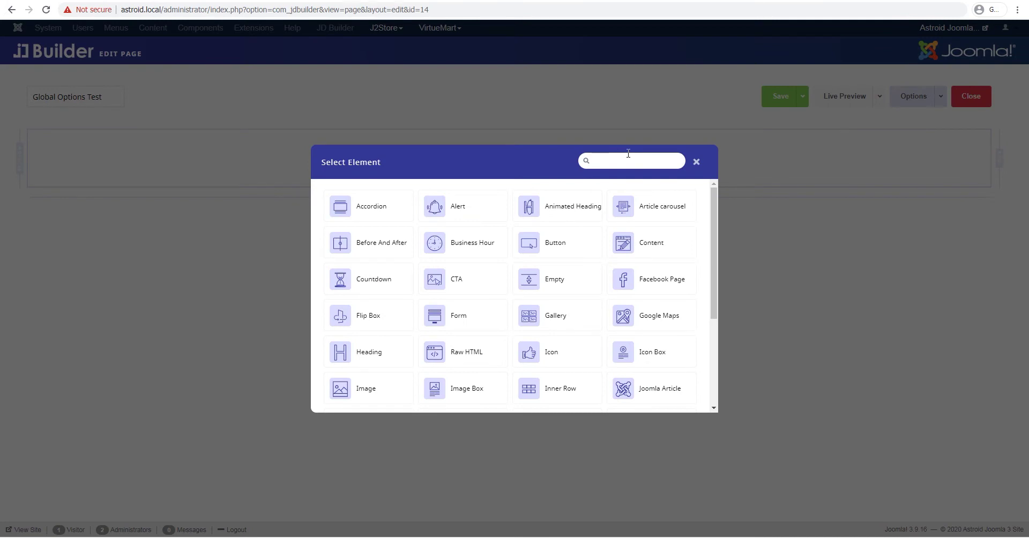
type("head")
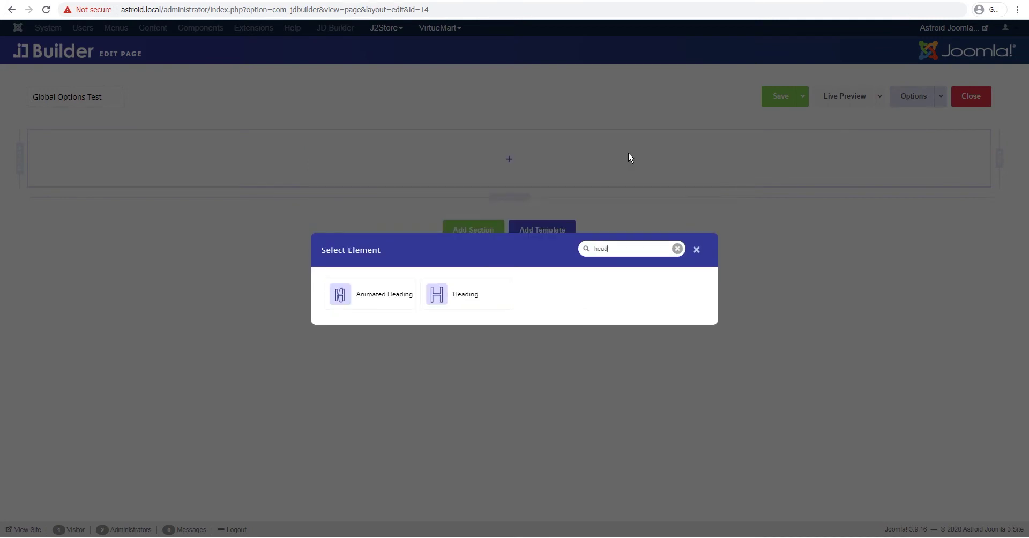
left_click(465, 294)
Set the new heading's text to "Heading One" and apply the heading settings.
left_click(92, 127)
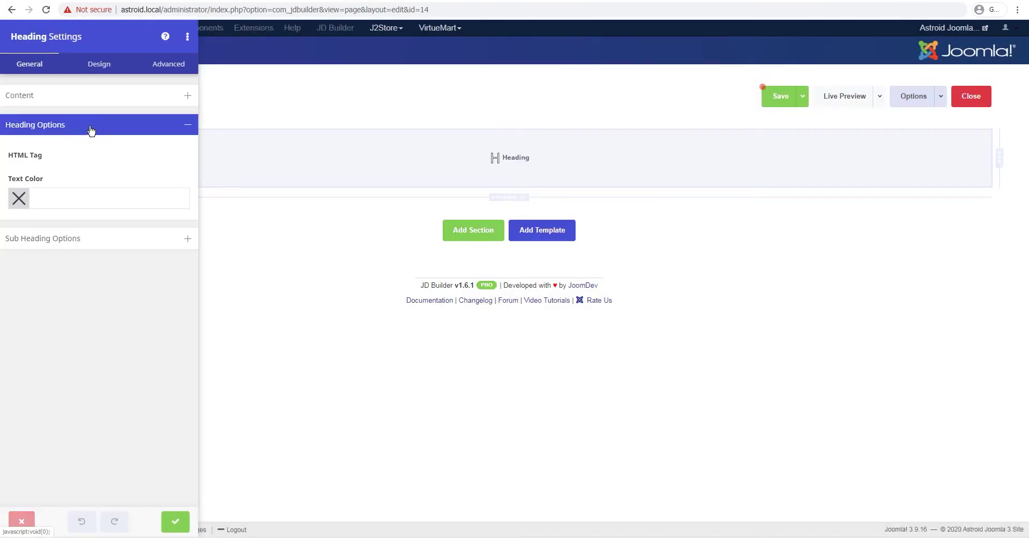
left_click(62, 99)
left_click(59, 146)
double_click(59, 146)
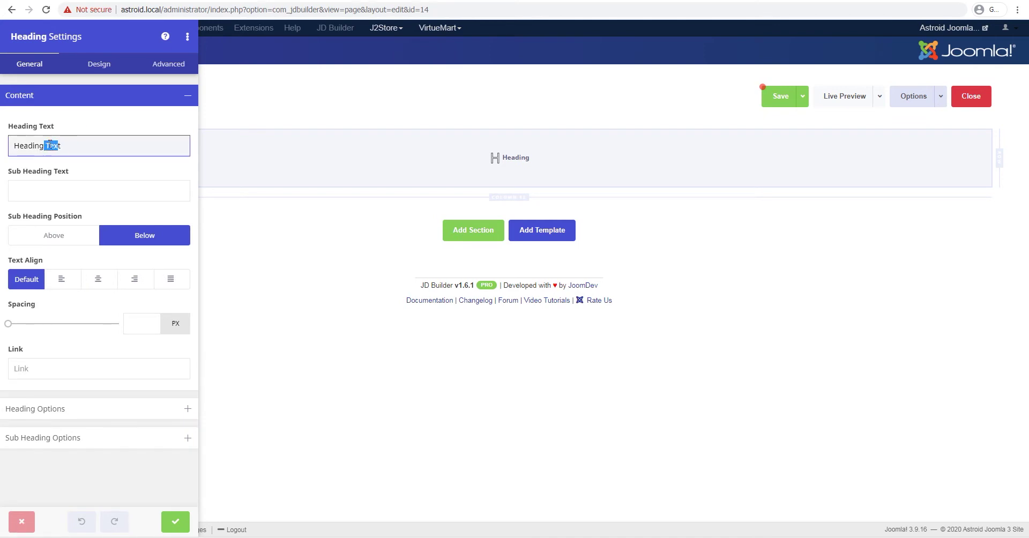
left_click(47, 146)
double_click(52, 146)
type("OP")
key("BackSpace")
type("ne")
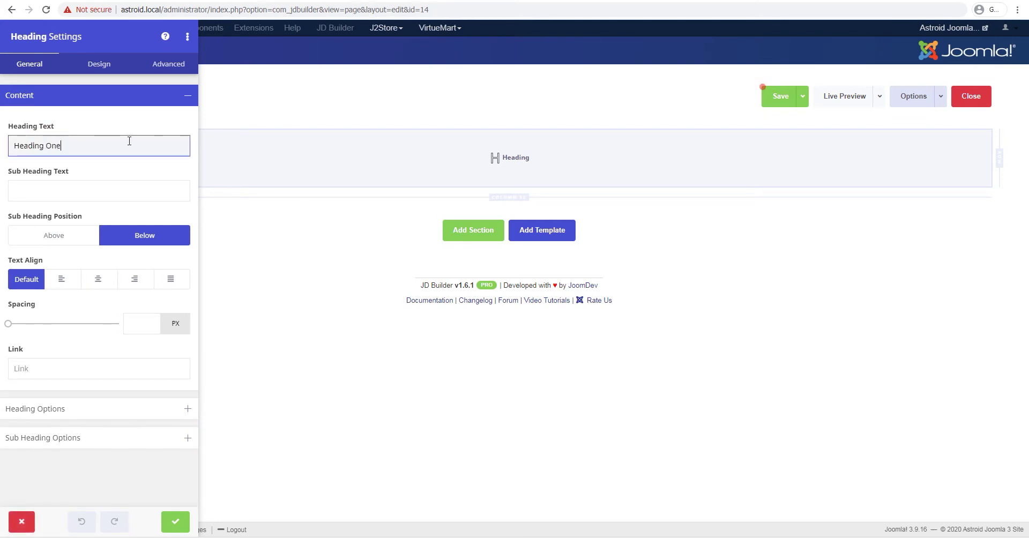
left_click(173, 521)
Add a second Heading element below the first one in the same column.
left_click(510, 181)
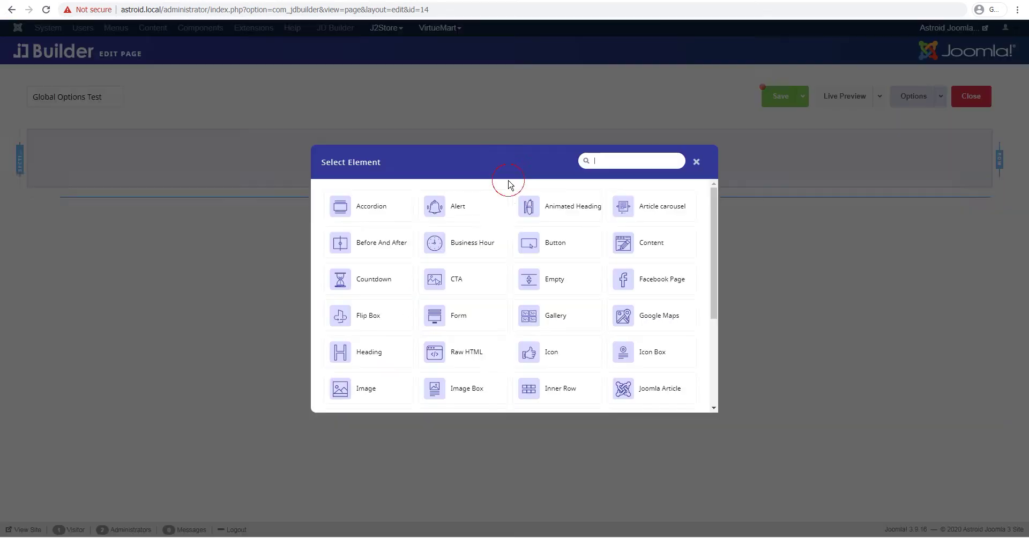
left_click(616, 160)
type("head")
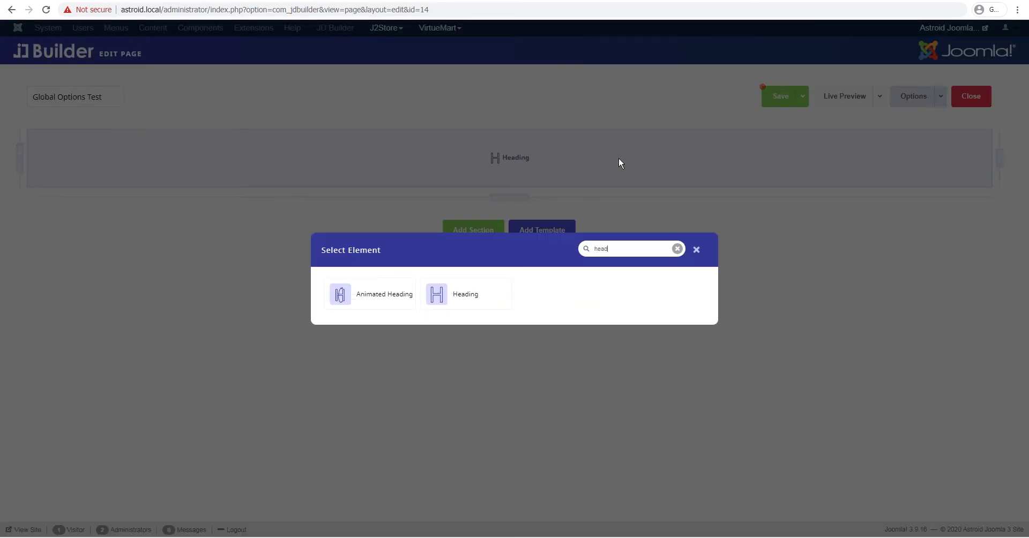
left_click(476, 304)
Set the second heading's text to "Heading Two" and apply its settings.
left_click(133, 95)
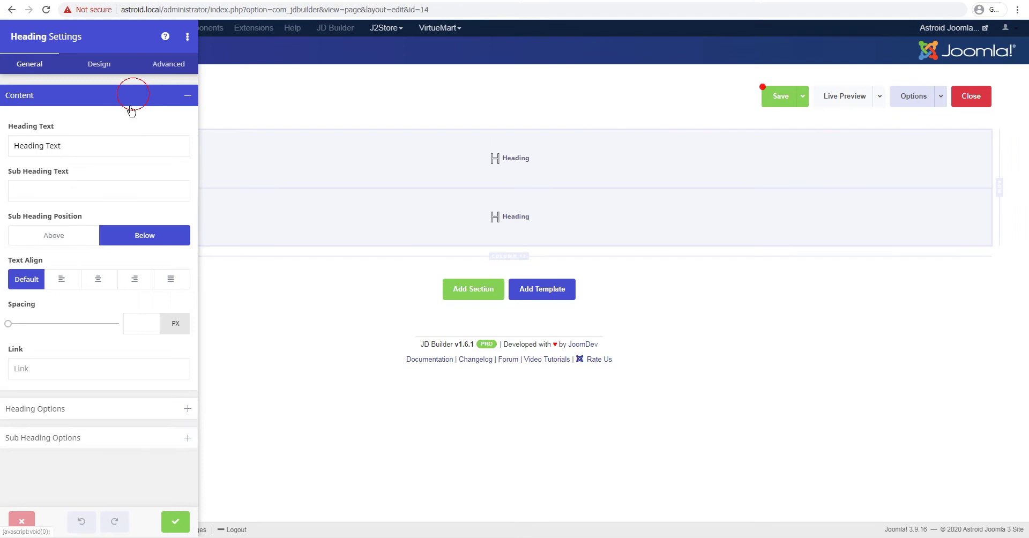
double_click(53, 146)
type("Test")
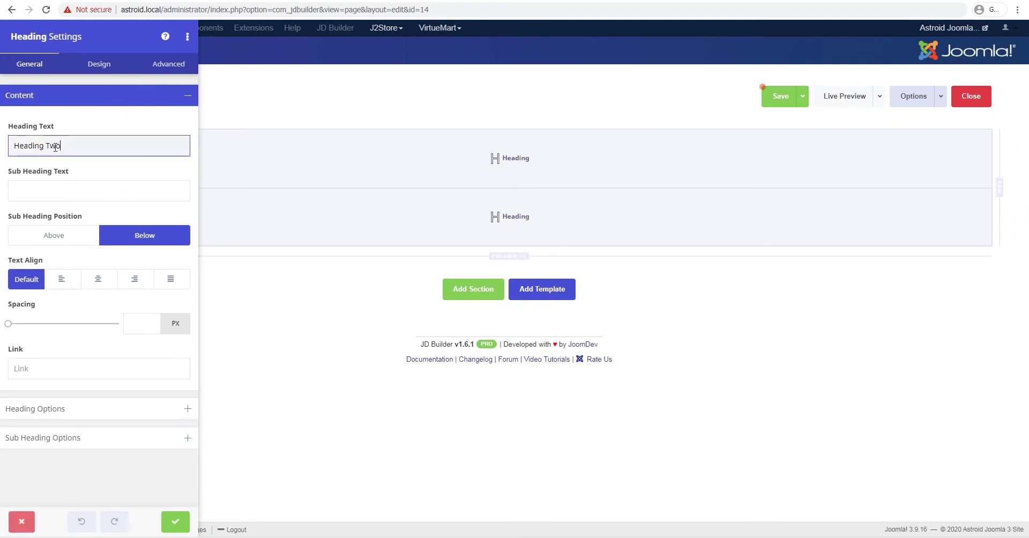
left_click(175, 522)
Save the page and open its front-end preview to view both headings.
left_click(778, 97)
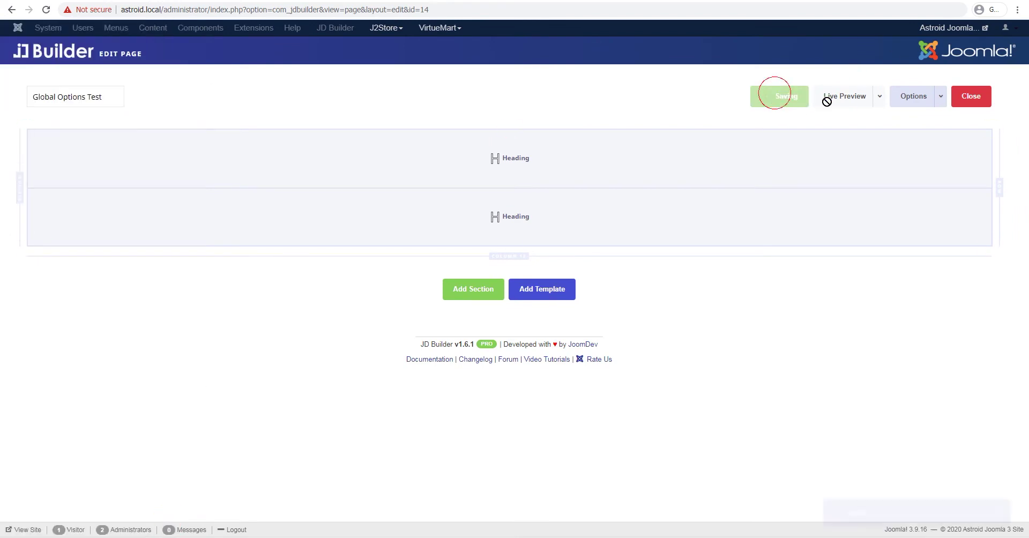
left_click(880, 96)
left_click(864, 125)
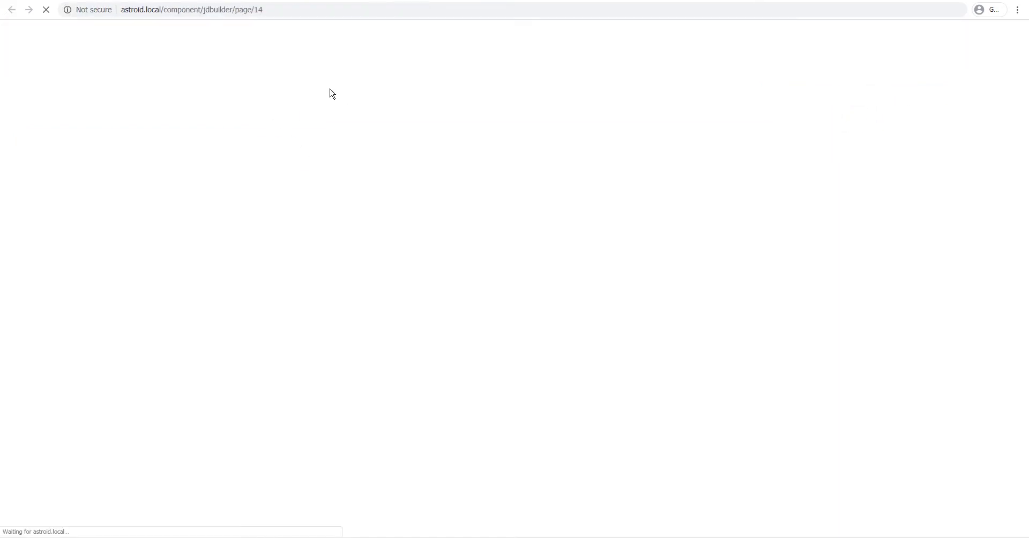
left_click_drag(198, 115, 304, 138)
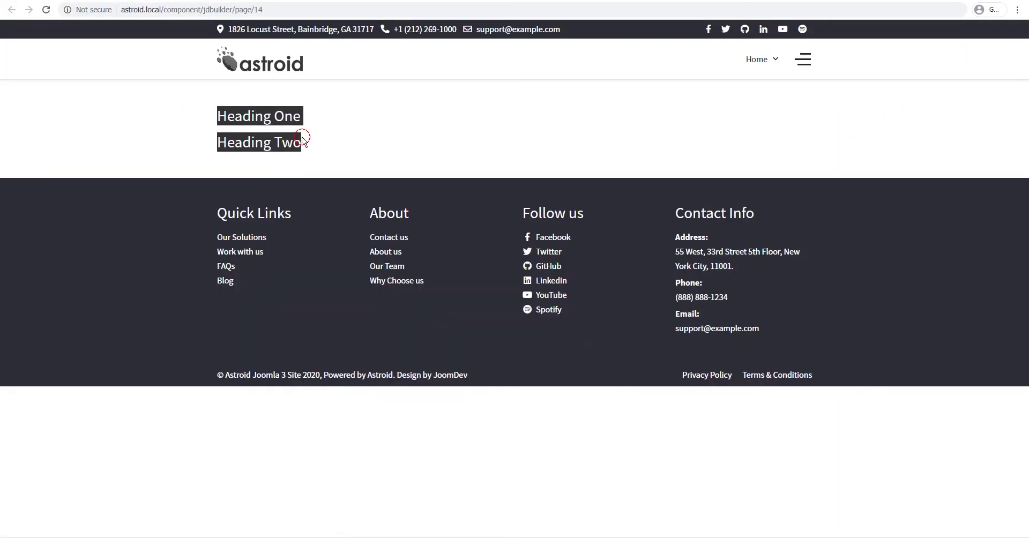
left_click(304, 138)
left_click_drag(227, 116, 295, 118)
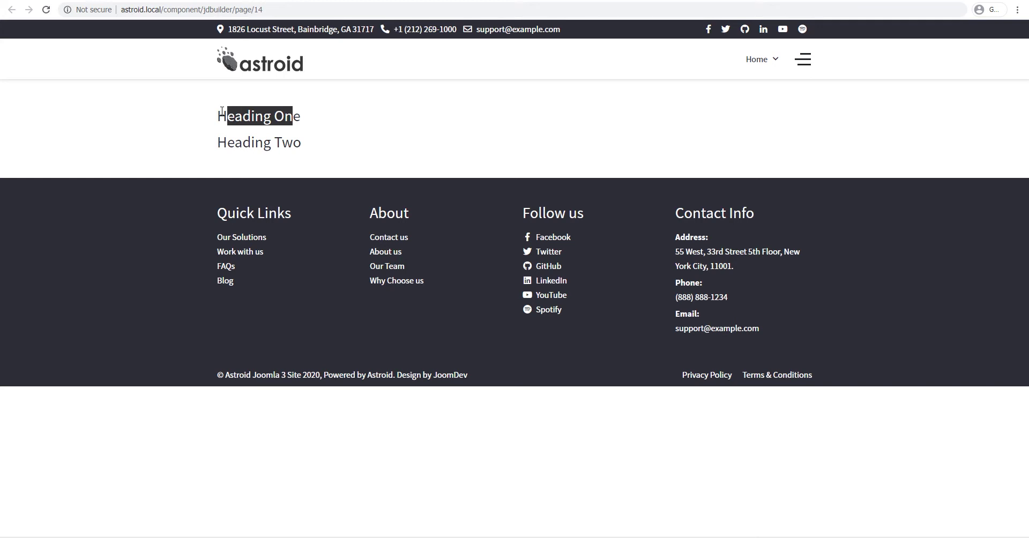
Return to the page editor and open the Base Settings of the global options.
key("ctrl+Tab")
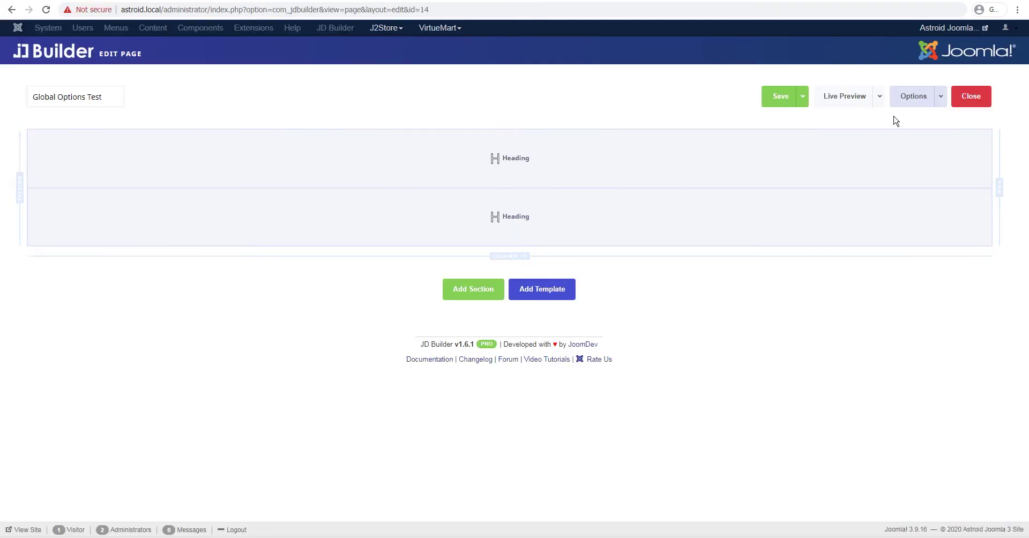
left_click(940, 97)
mouse_move(927, 150)
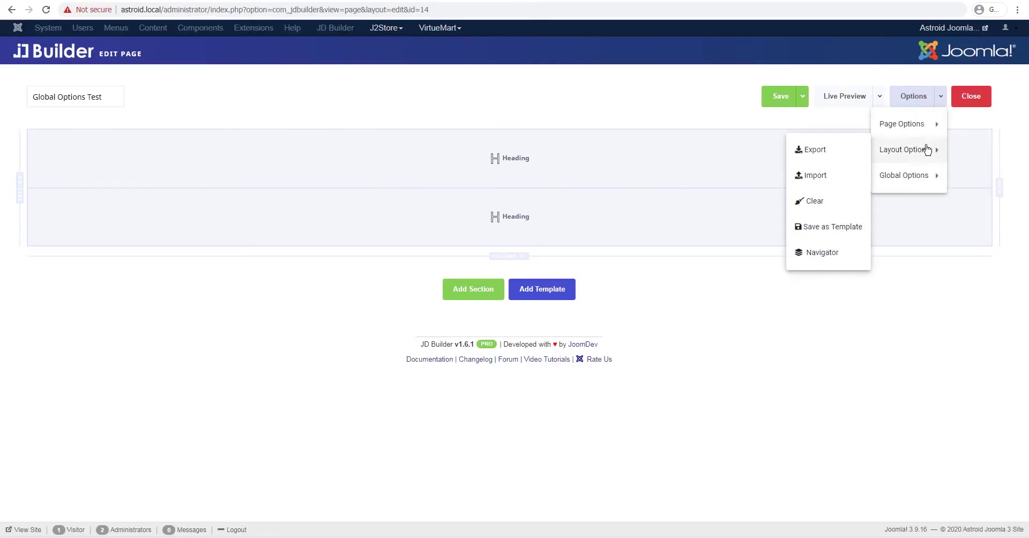
mouse_move(914, 175)
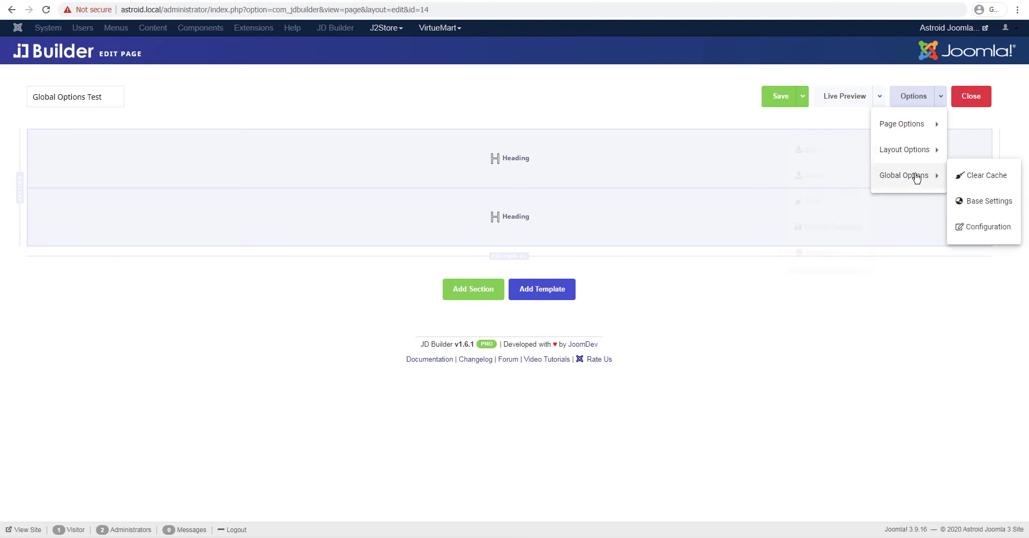
left_click(972, 199)
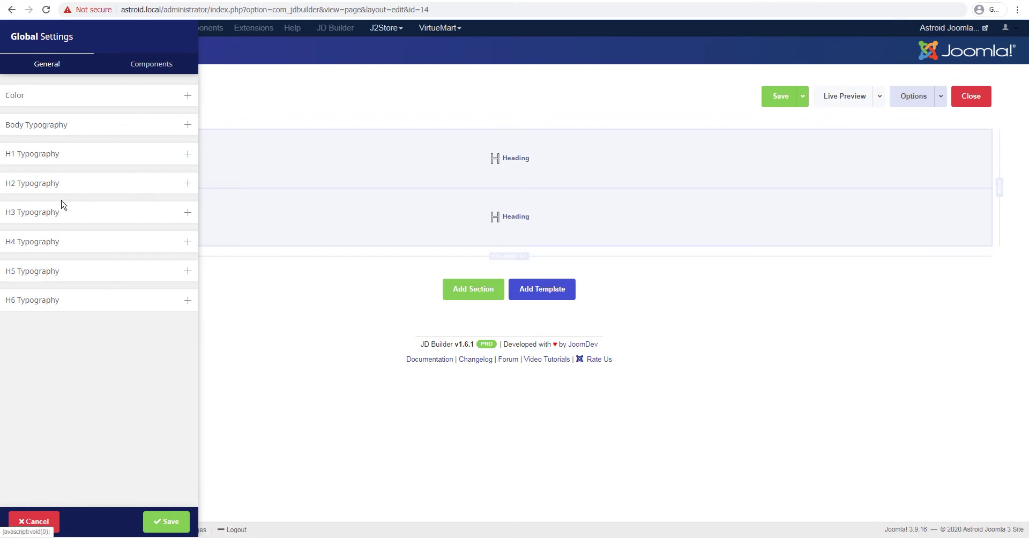
Review the global Color settings and the Lightbox Options for components.
left_click(63, 95)
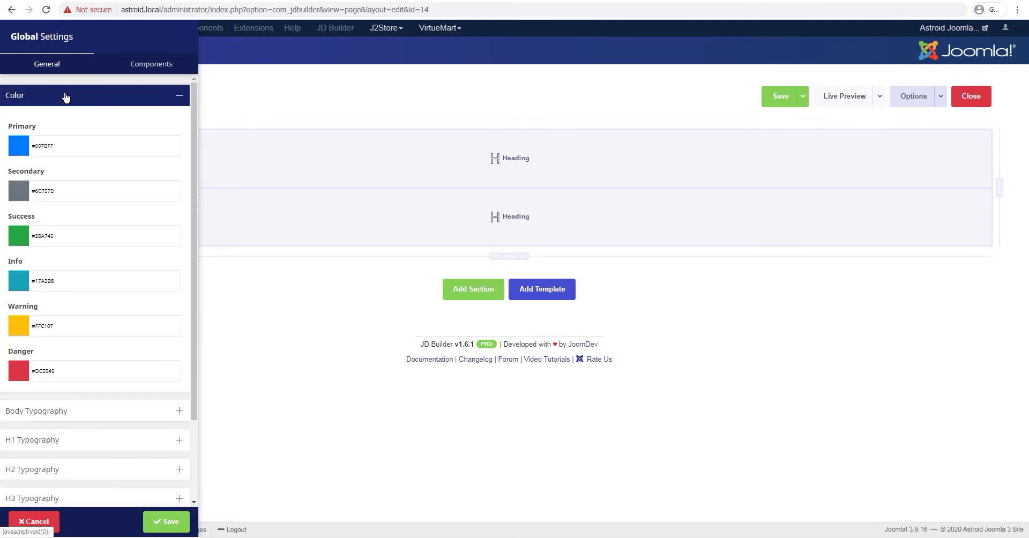
left_click(74, 98)
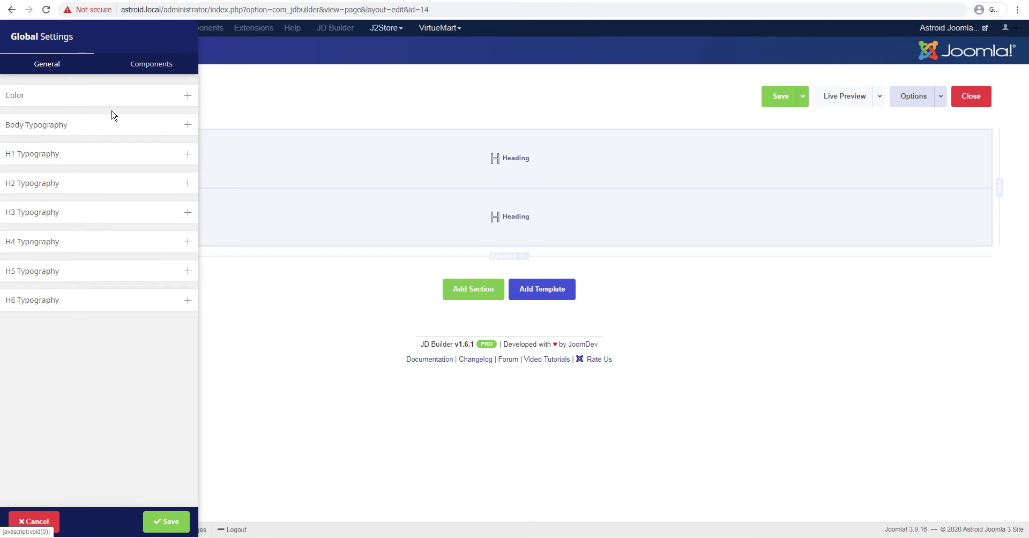
left_click(142, 66)
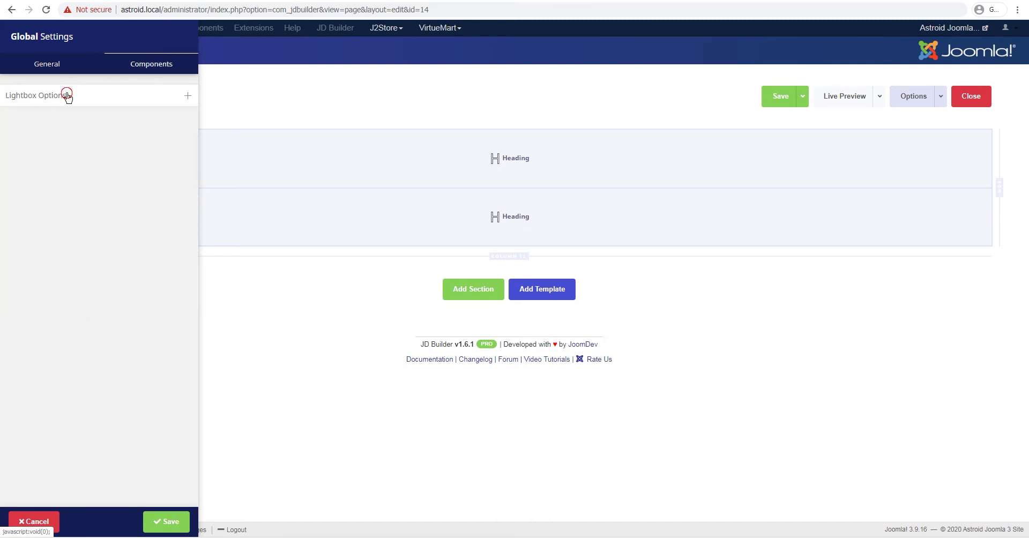
left_click(65, 96)
left_click(80, 98)
left_click(56, 66)
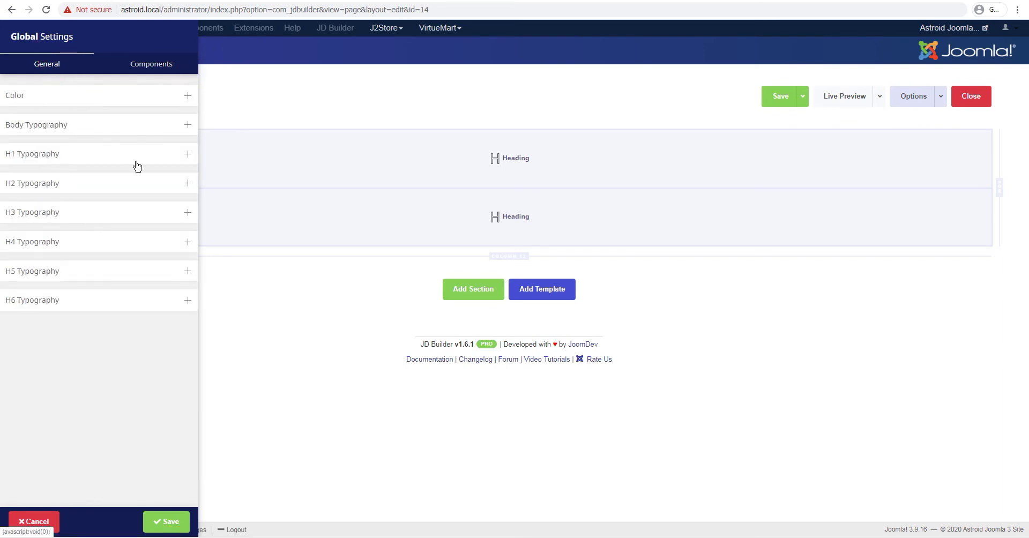
Set the global H3 Typography color to #FF0000, saving both the global settings and the page.
left_click(48, 213)
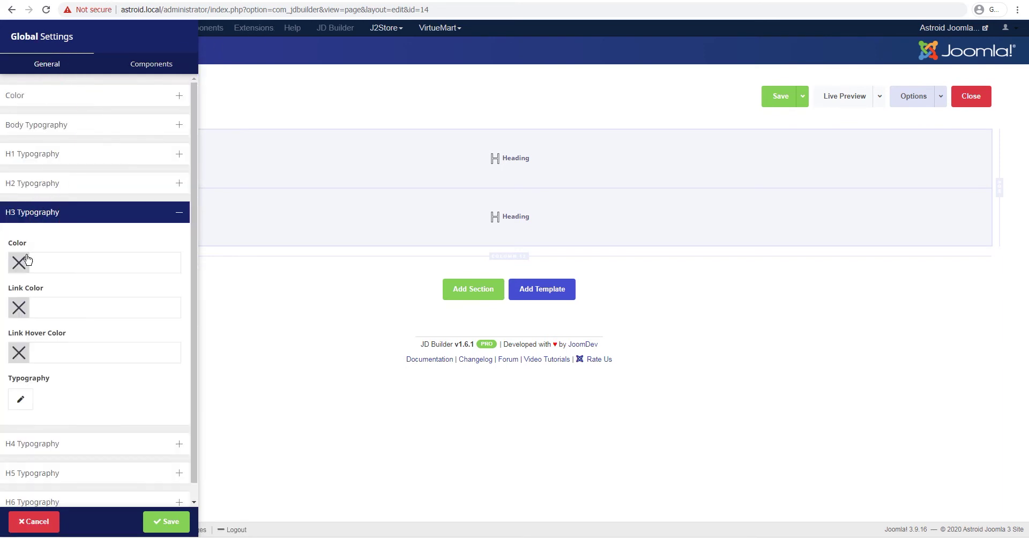
left_click(18, 263)
left_click(70, 299)
left_click_drag(70, 299, 108, 277)
left_click(150, 280)
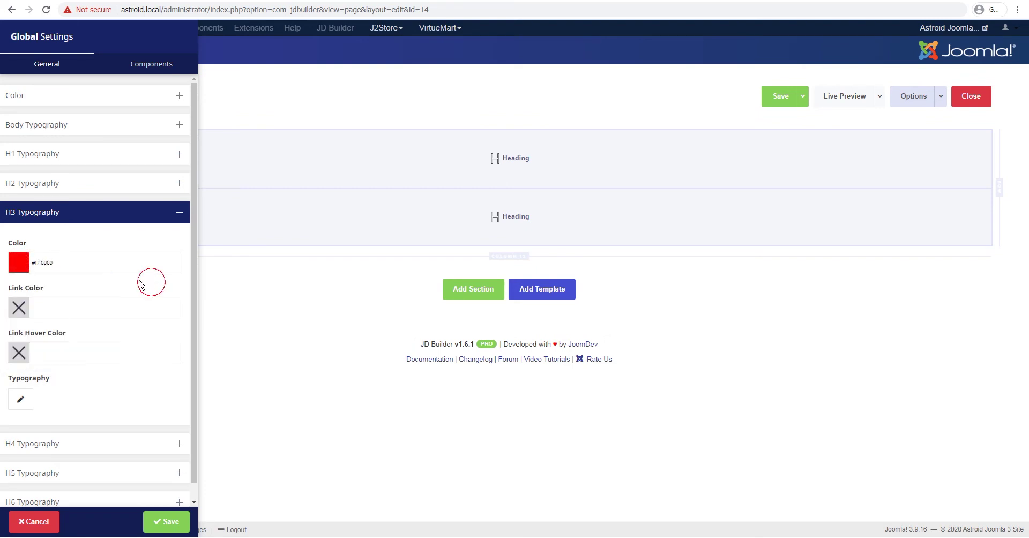
left_click(165, 527)
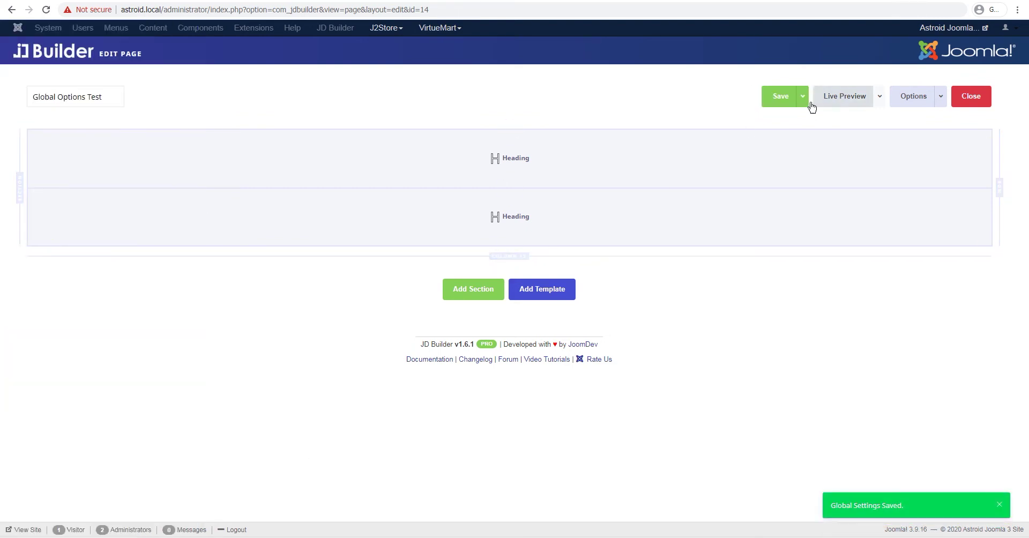
left_click(780, 95)
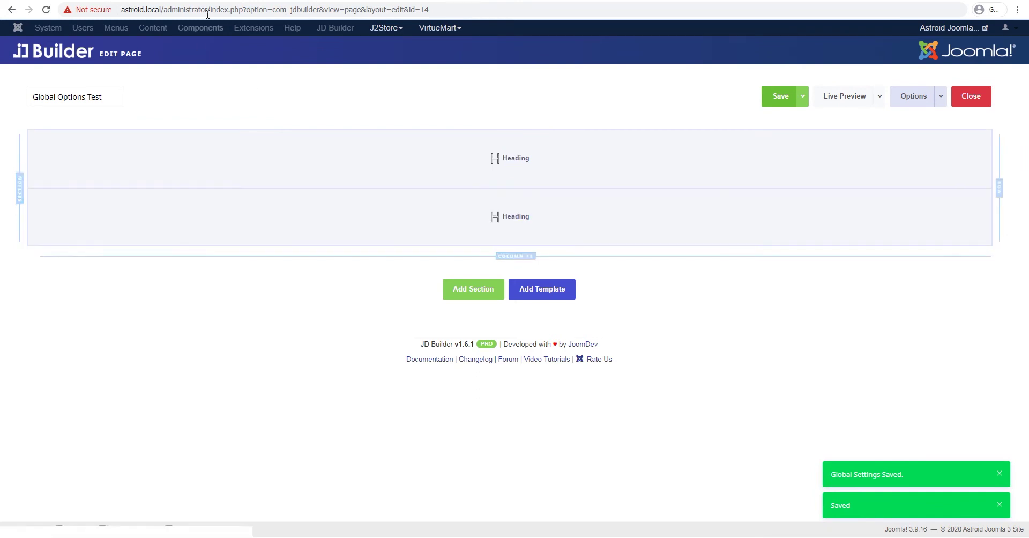
Reload the front-end page, check the color of both headings, and return to the page editor.
left_click(155, 1)
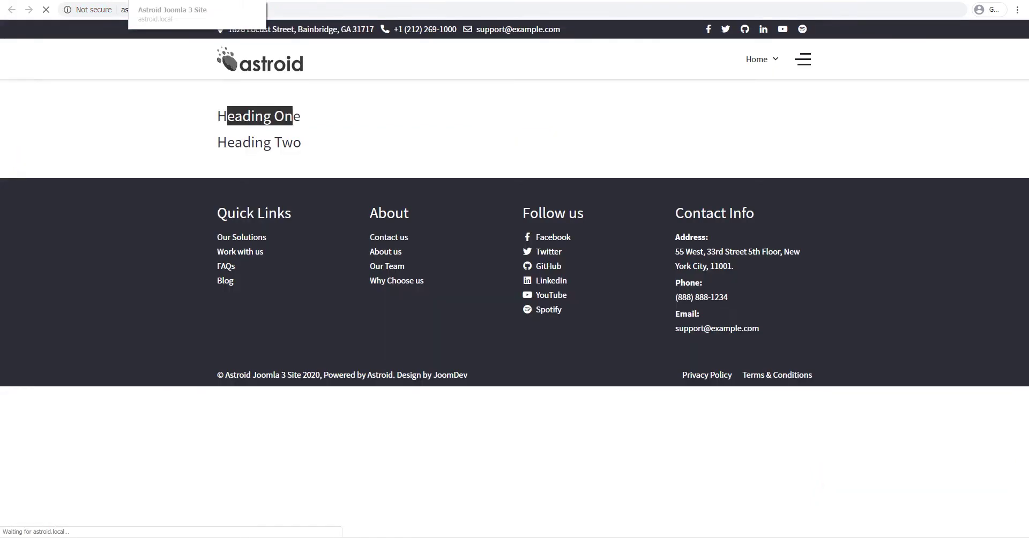
left_click(169, 113)
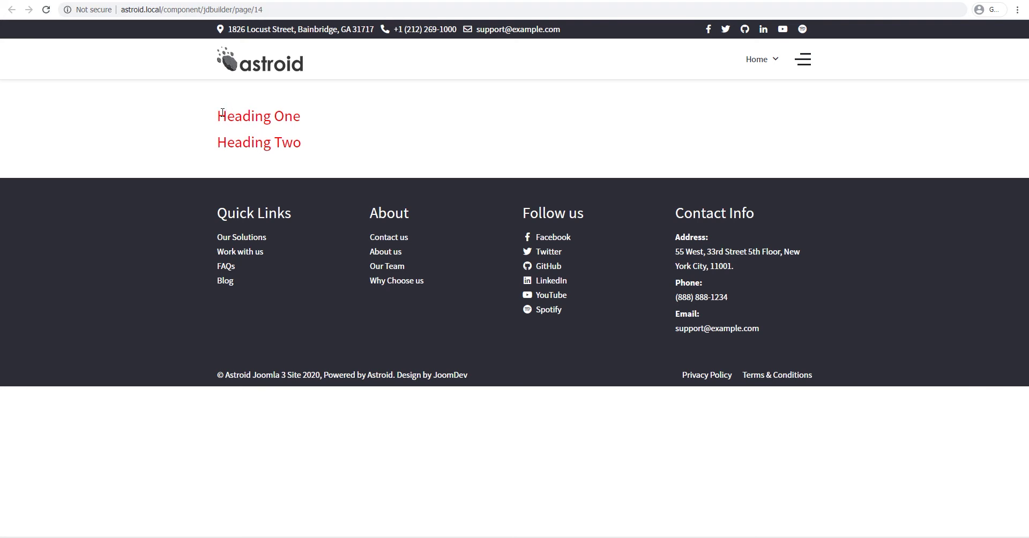
left_click_drag(210, 115, 312, 150)
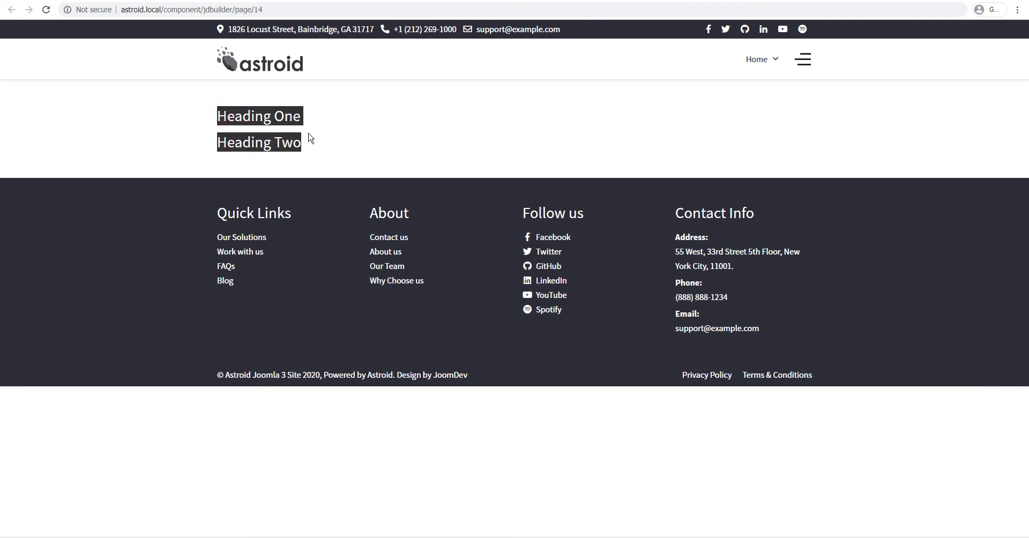
left_click(179, 118)
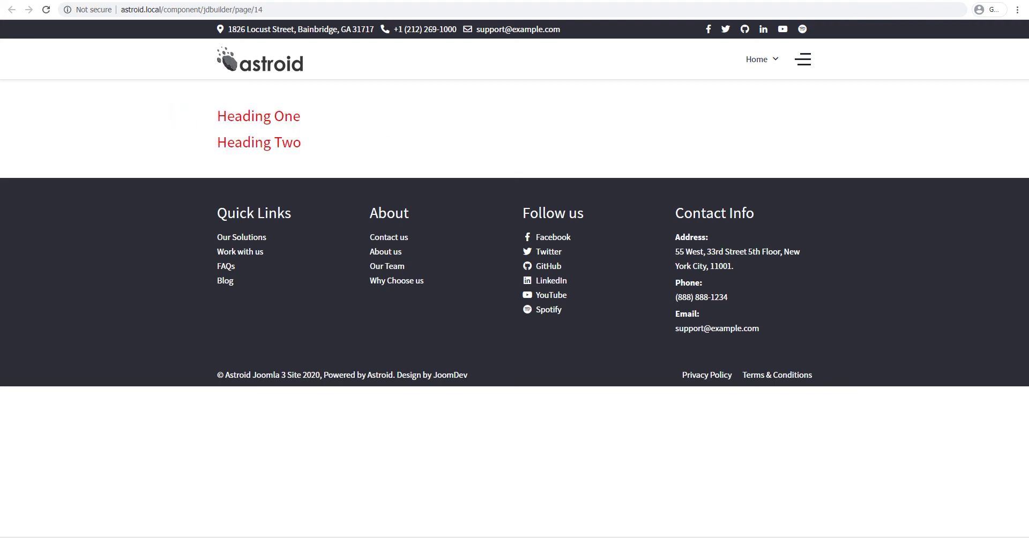
key("ctrl+shift+Tab")
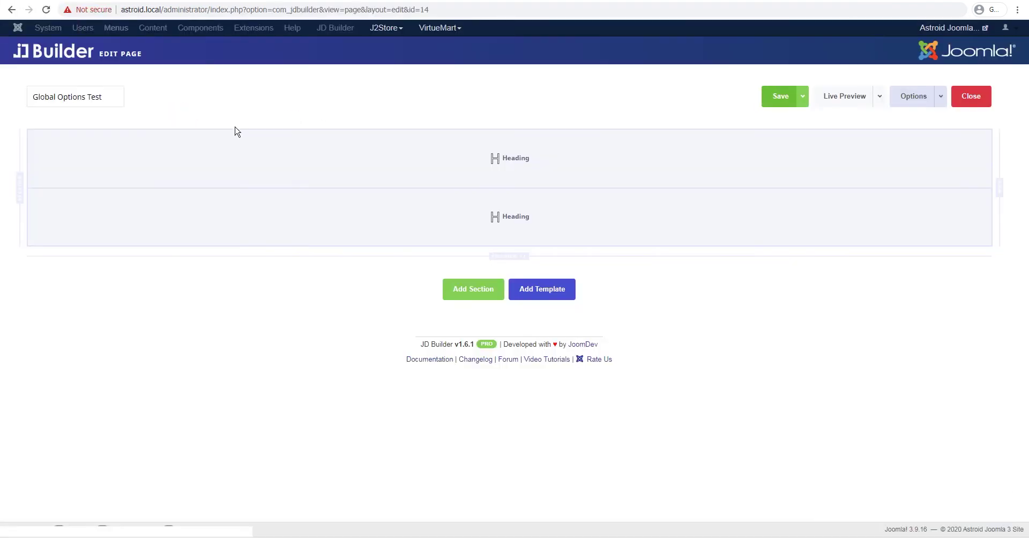
key("ctrl+Tab")
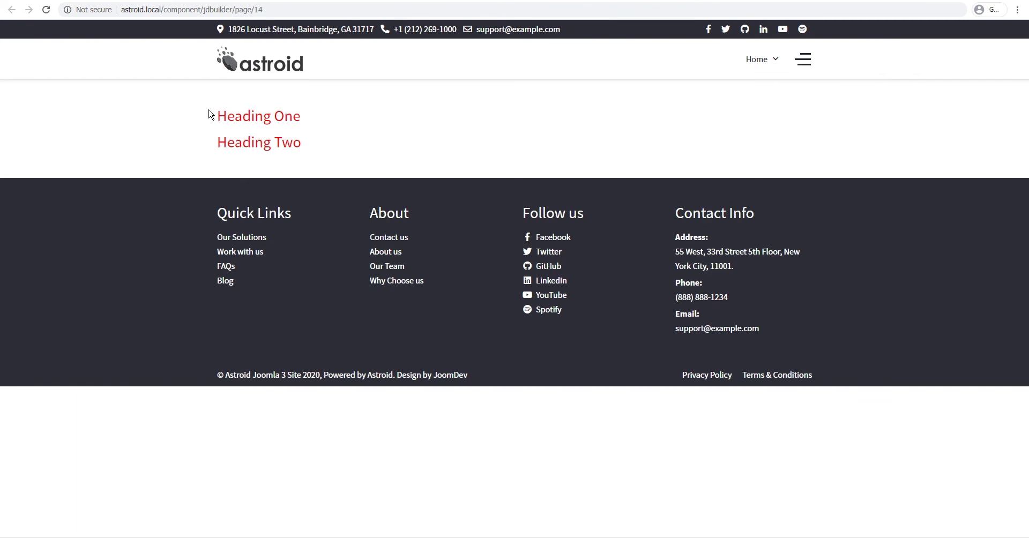
key("ctrl+shift+Tab")
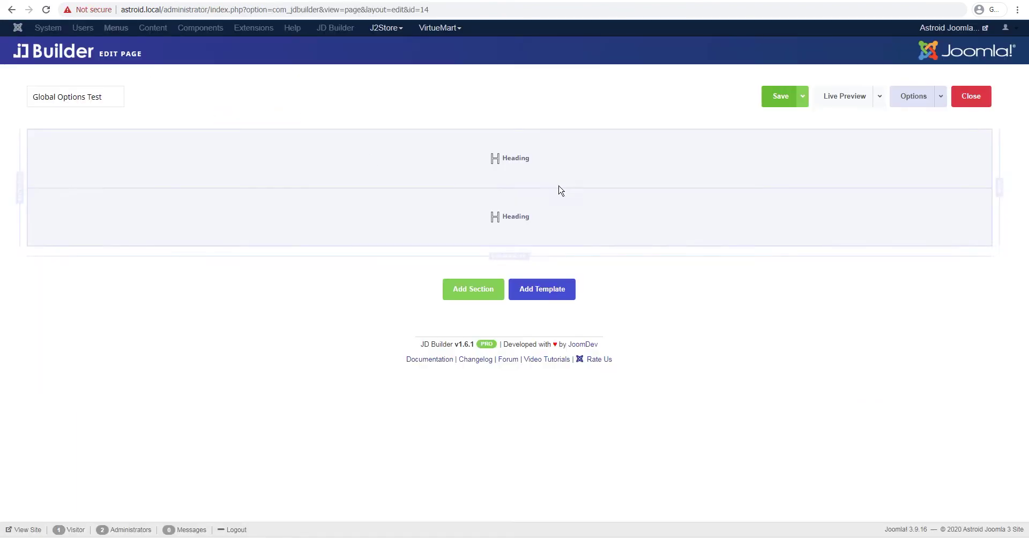
Open the page settings and bring up their Design options.
left_click(941, 96)
mouse_move(923, 153)
mouse_move(915, 176)
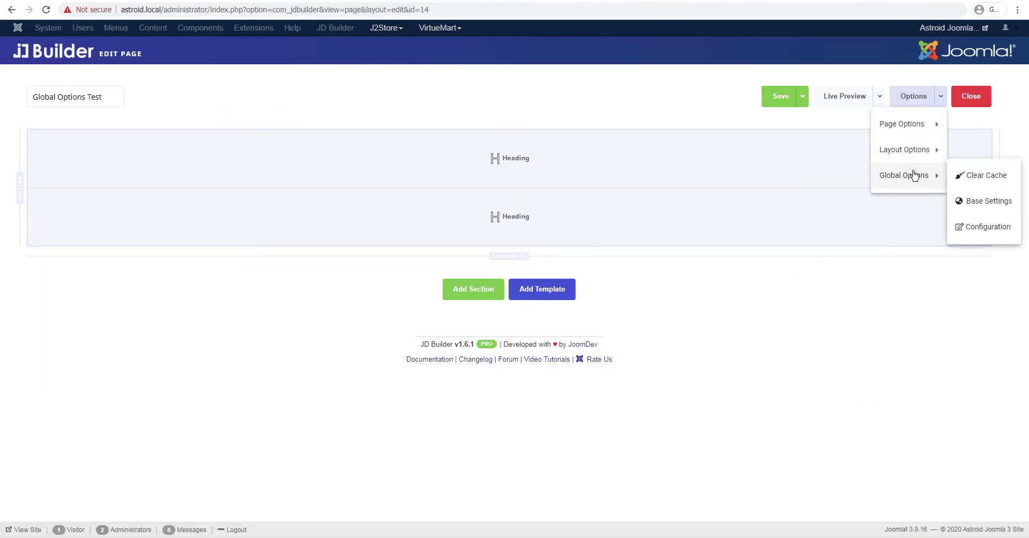
mouse_move(908, 131)
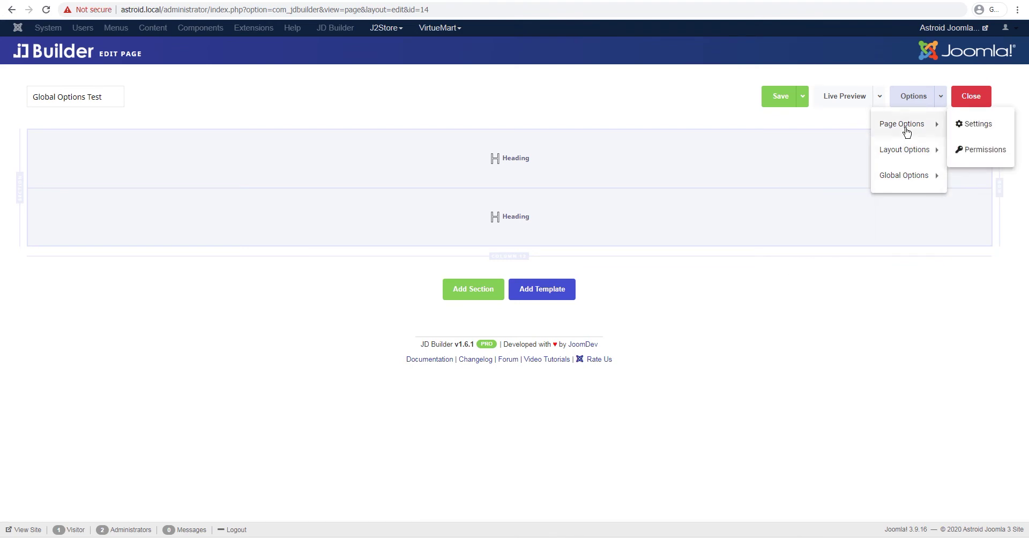
left_click(967, 124)
left_click(99, 65)
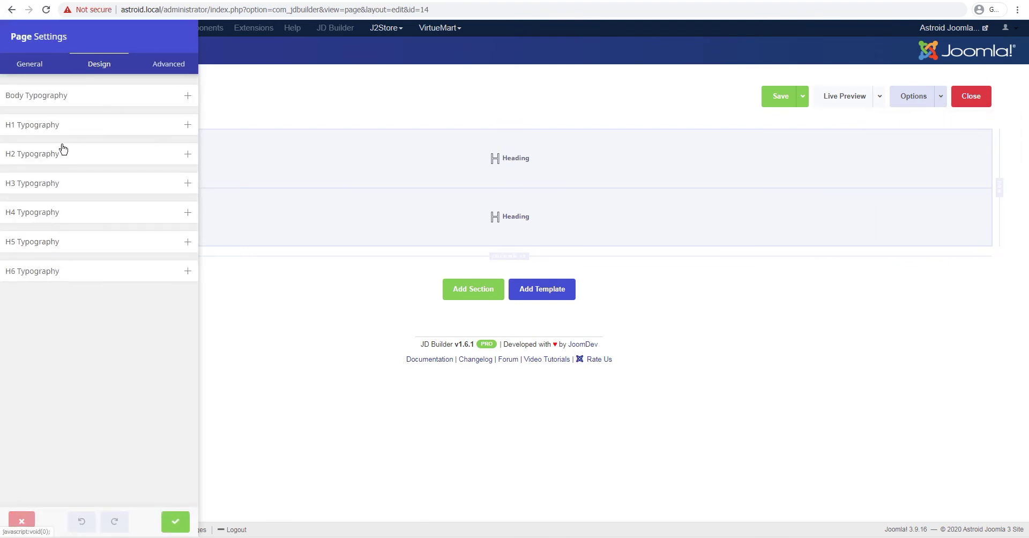
Set the page's H3 Typography color to blue (#000DF8), apply the page settings, and save the page.
left_click(60, 183)
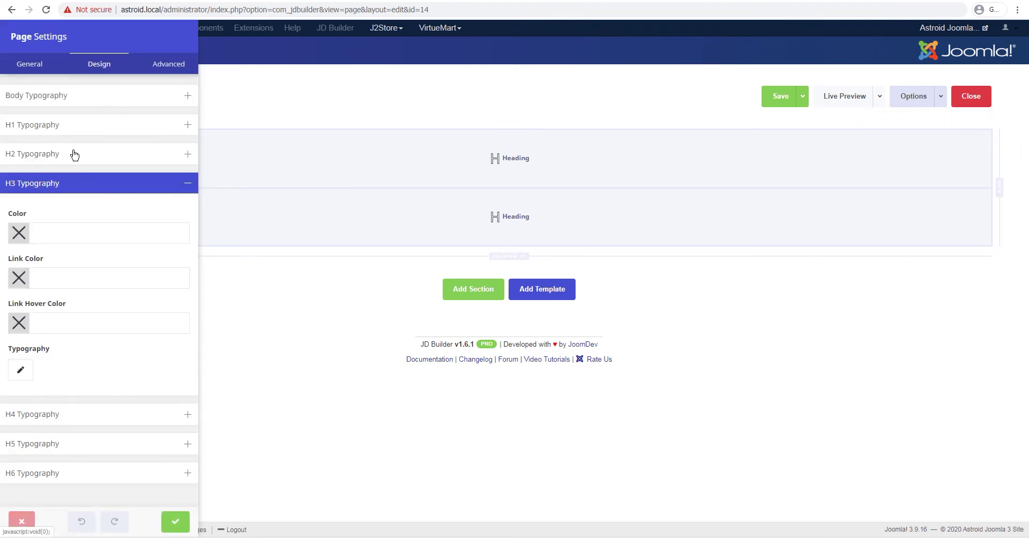
left_click(20, 239)
left_click_drag(71, 258, 86, 257)
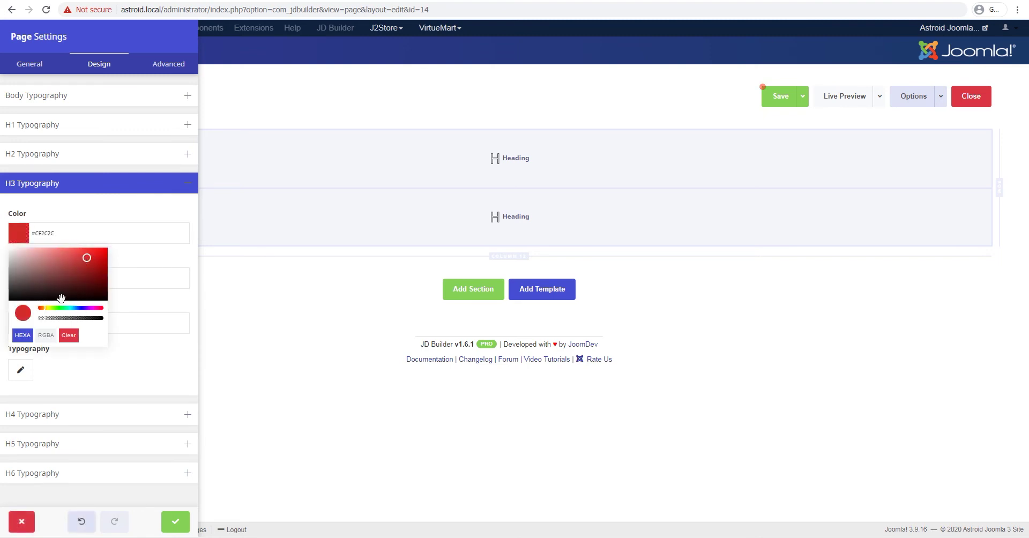
left_click_drag(63, 307, 81, 308)
left_click_drag(88, 263, 106, 248)
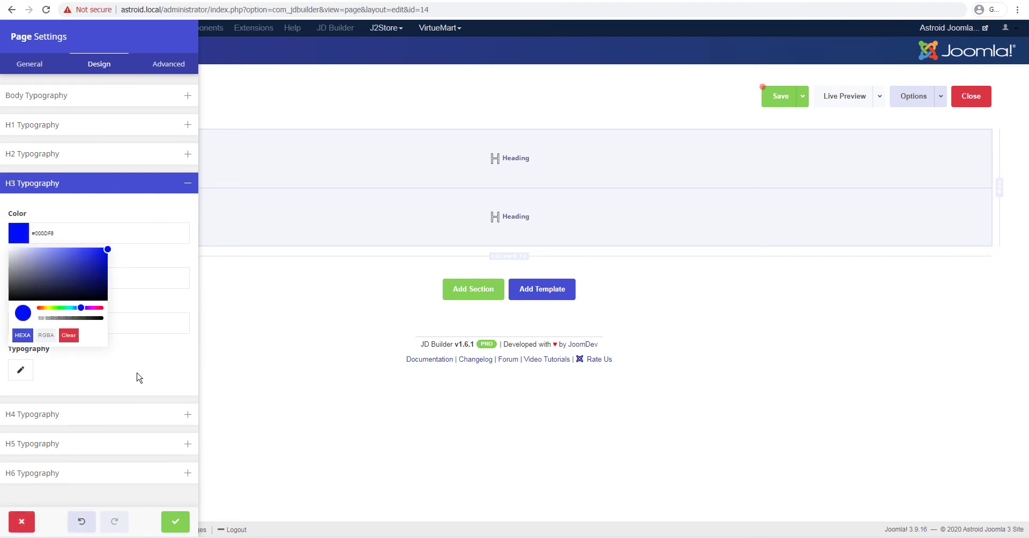
left_click(172, 505)
left_click(174, 517)
left_click(777, 98)
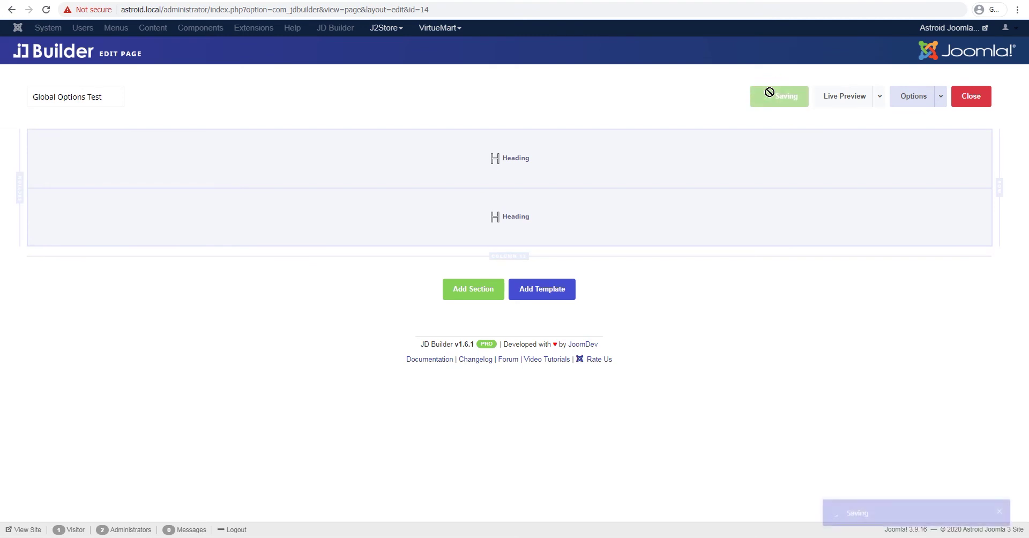
Check the color of both headings on the front-end page and return to the page editor.
left_click(177, 1)
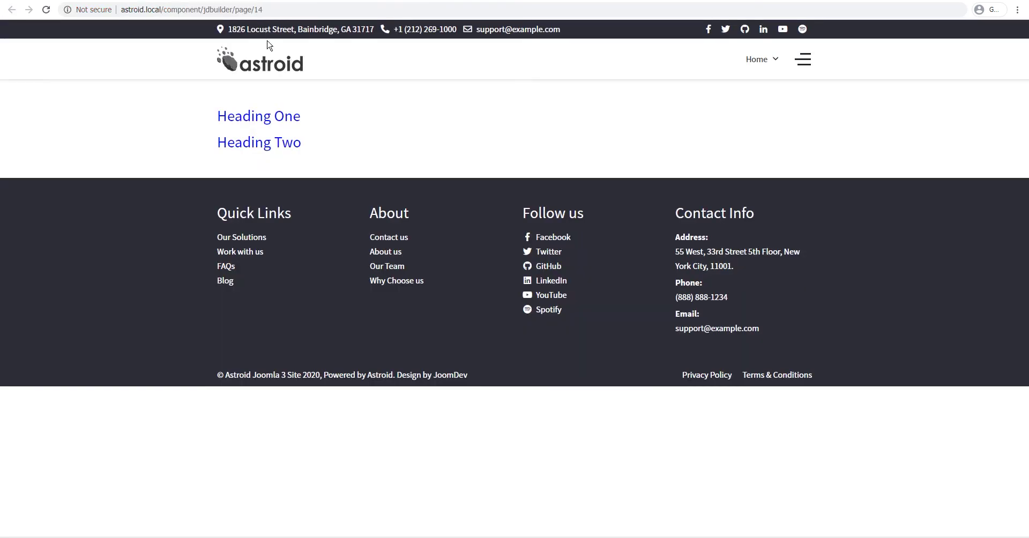
left_click_drag(214, 112, 307, 147)
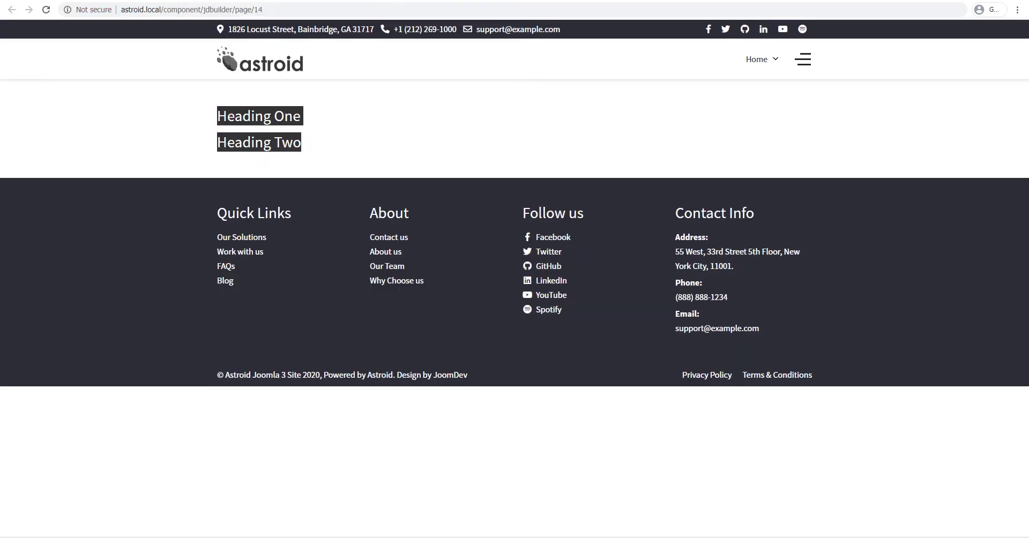
key("ctrl+shift+Tab")
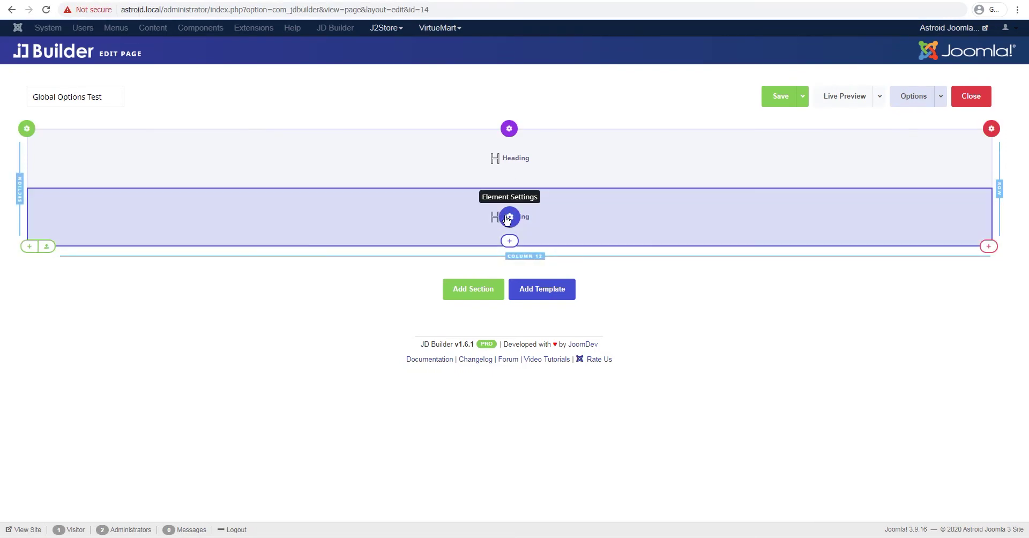
Set the second heading's text color to #AAFF00 in its Heading Options, apply it, and save the page.
left_click(509, 217)
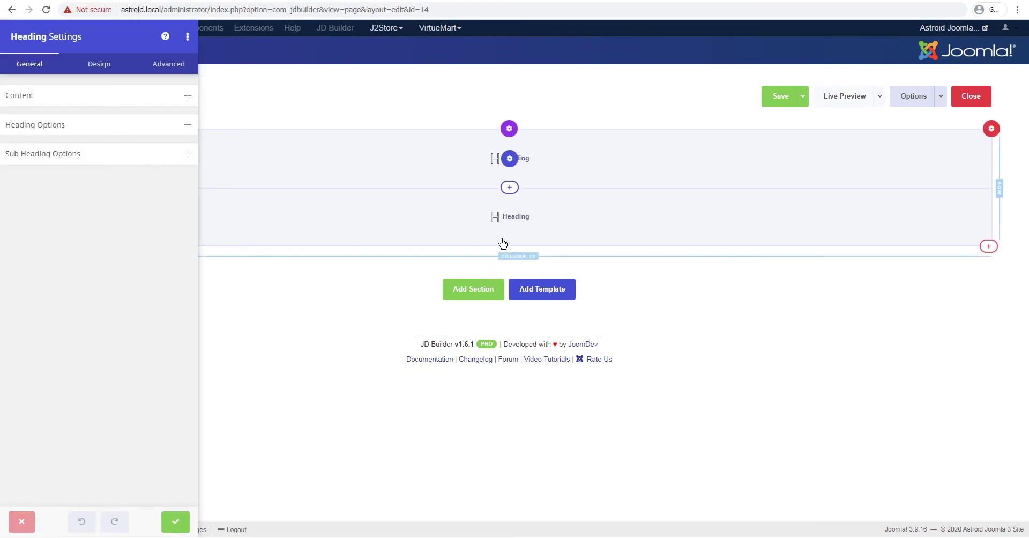
left_click(98, 66)
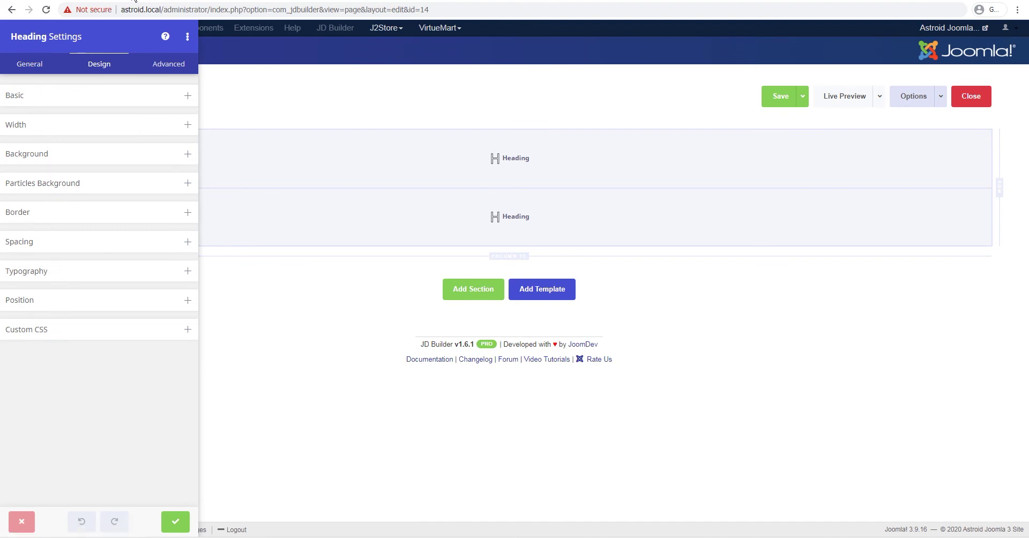
left_click(31, 63)
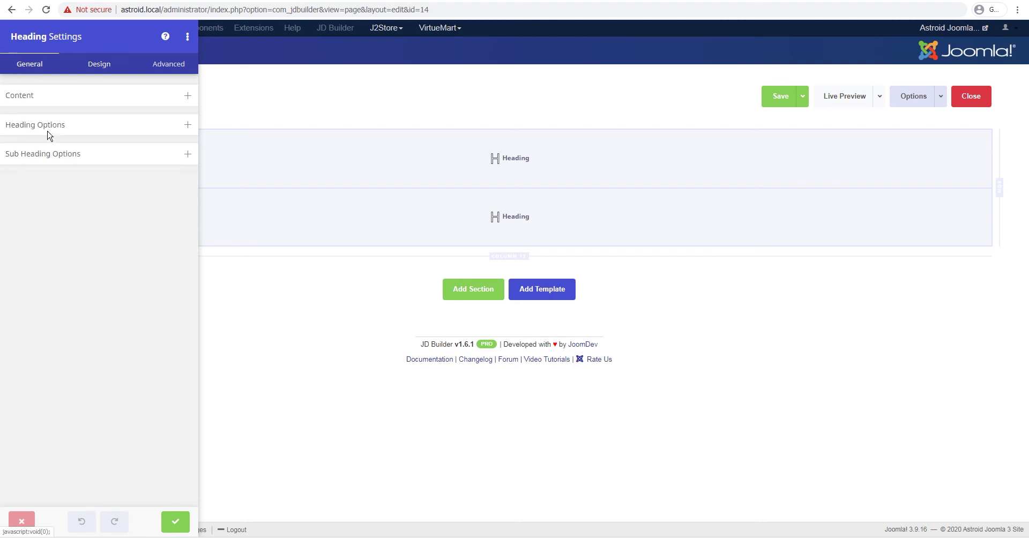
left_click(48, 131)
left_click(18, 220)
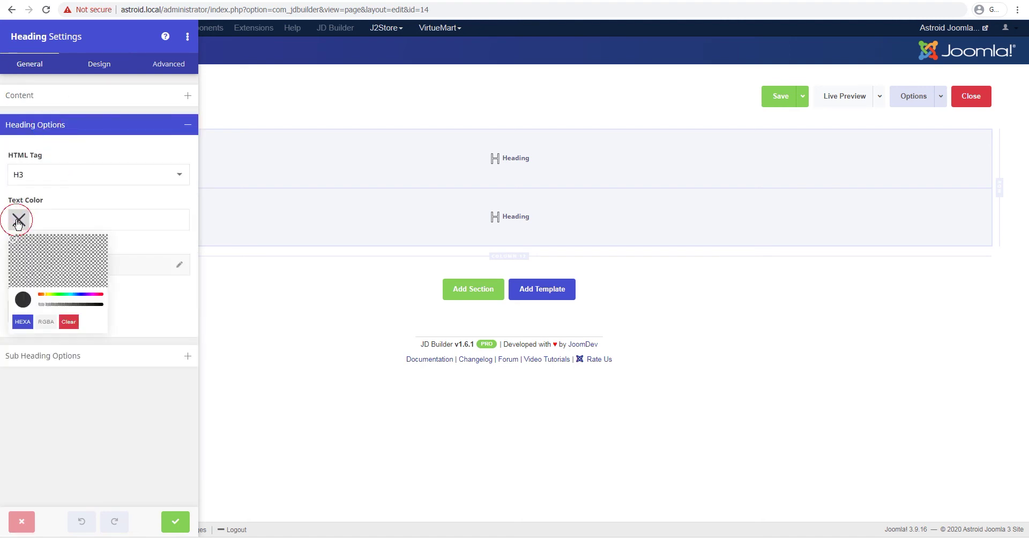
left_click(108, 240)
left_click(83, 262)
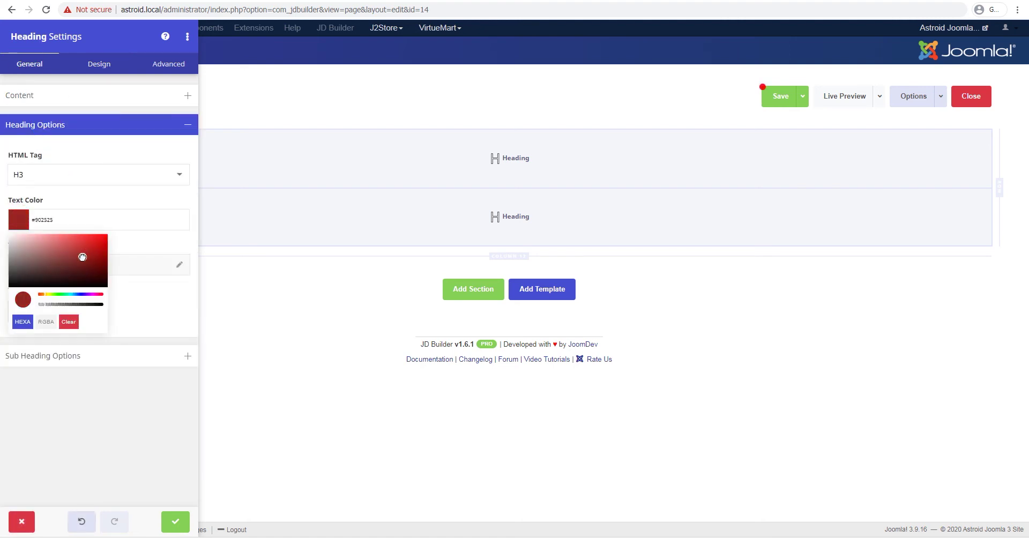
left_click_drag(68, 294, 38, 295)
left_click(107, 235)
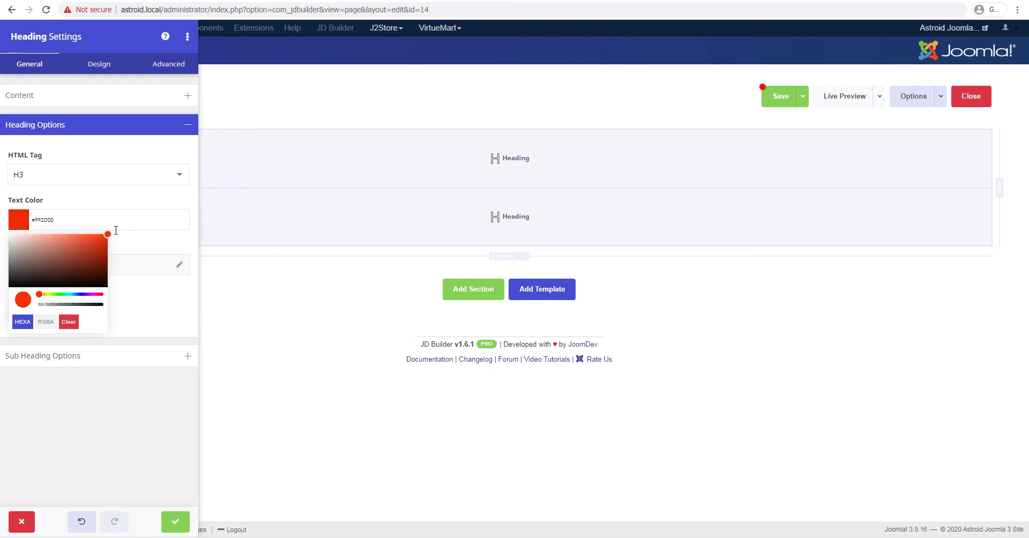
left_click_drag(50, 296, 52, 295)
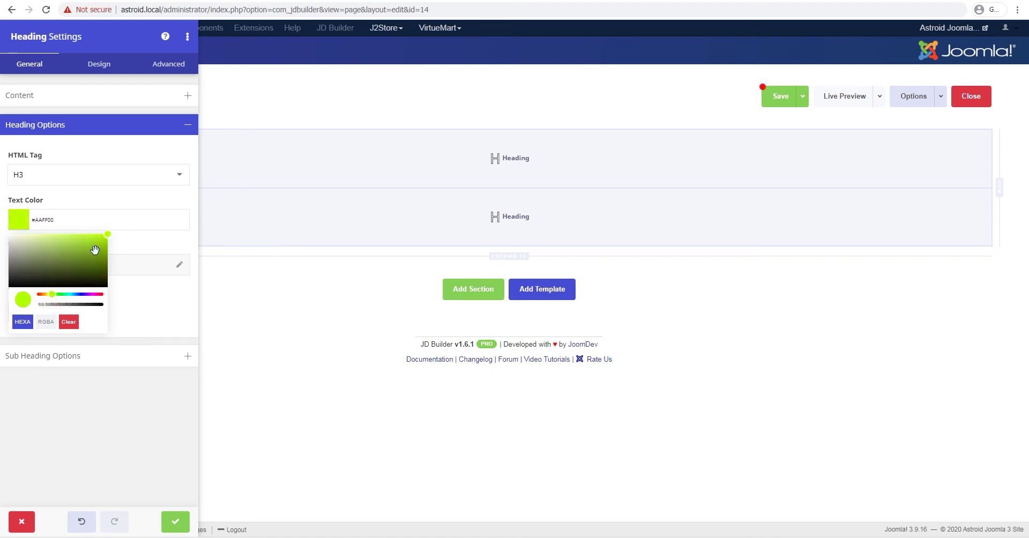
left_click(163, 239)
left_click(175, 522)
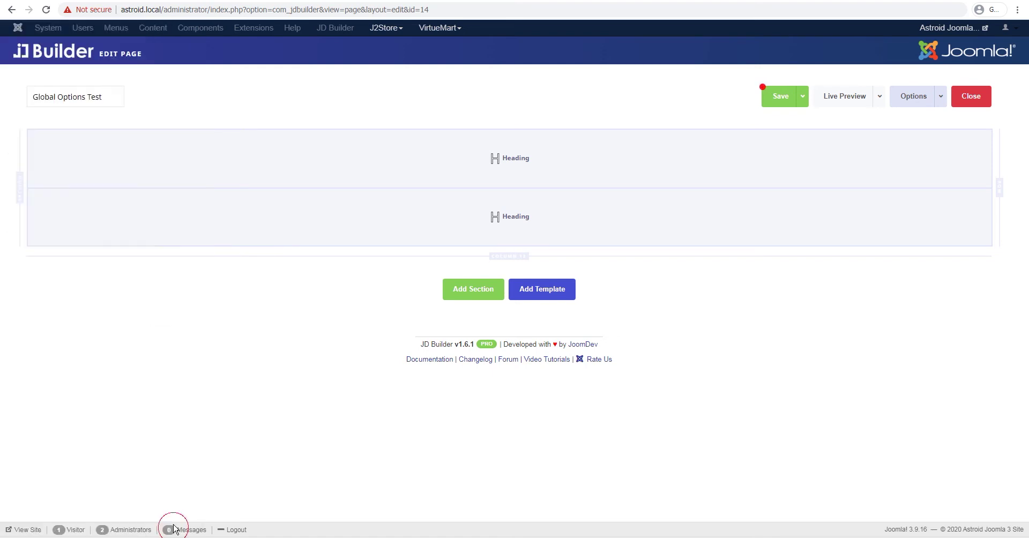
left_click(778, 96)
View the front-end page to compare the colors of Heading One and Heading Two, and reload it.
key("ctrl+Tab")
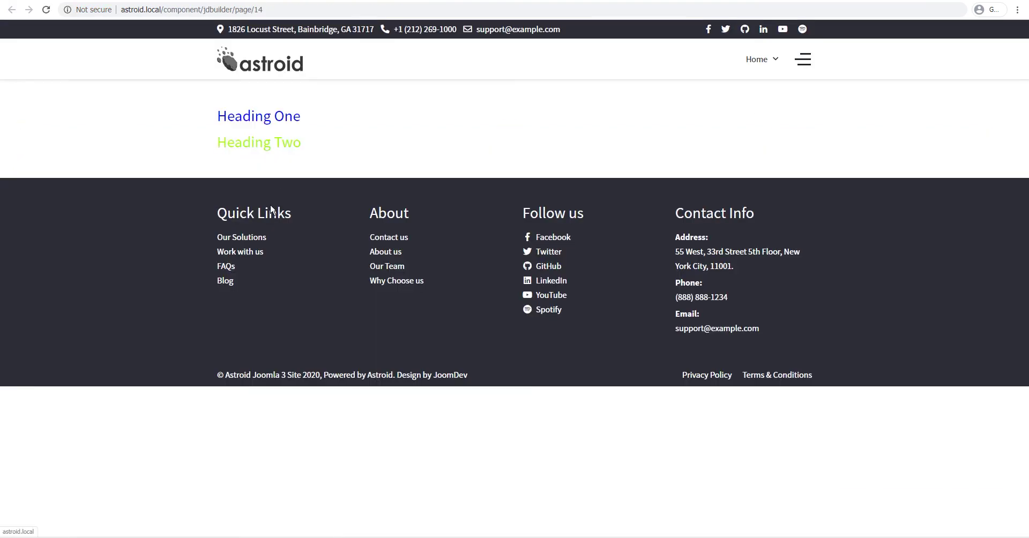
left_click_drag(213, 142, 329, 150)
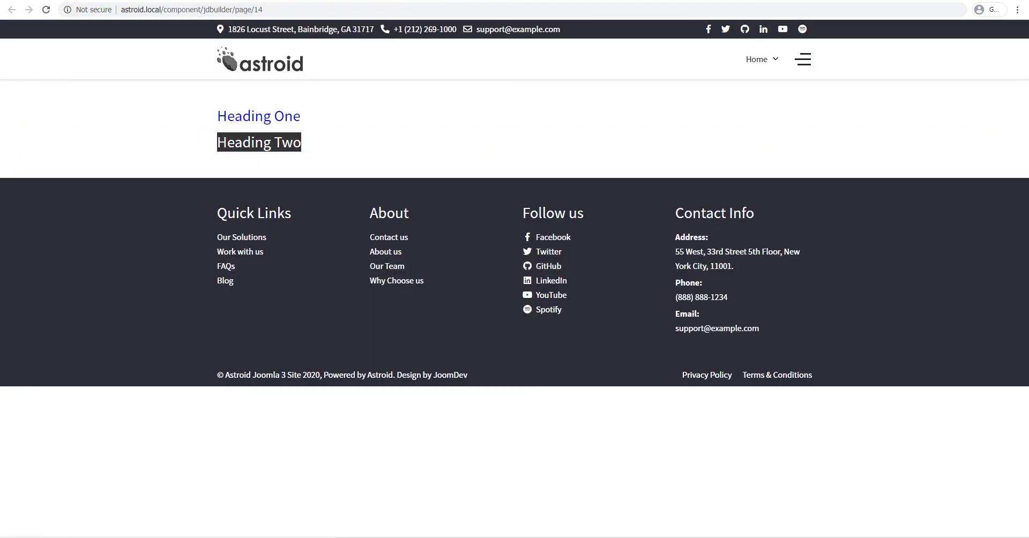
key("ctrl+shift+Tab")
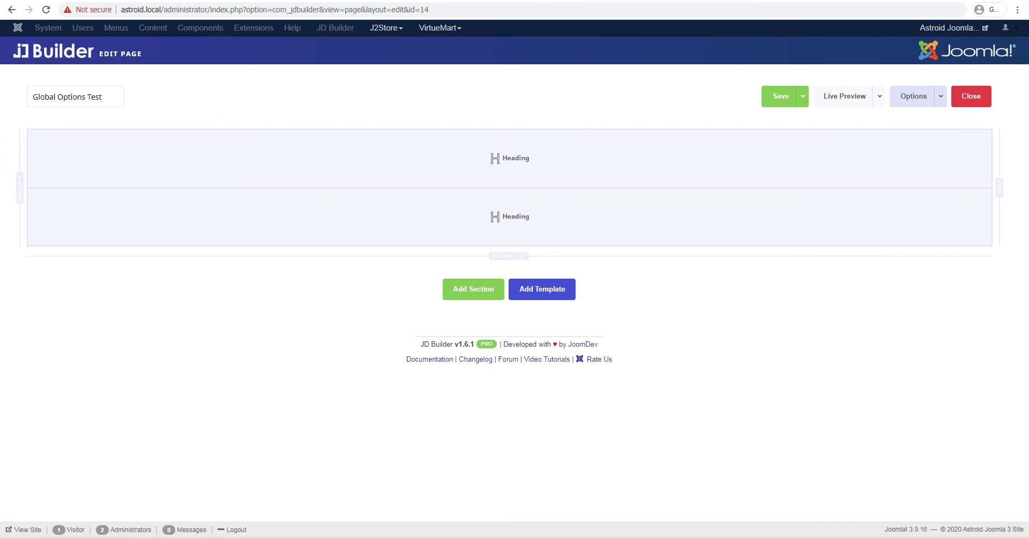
left_click(177, 1)
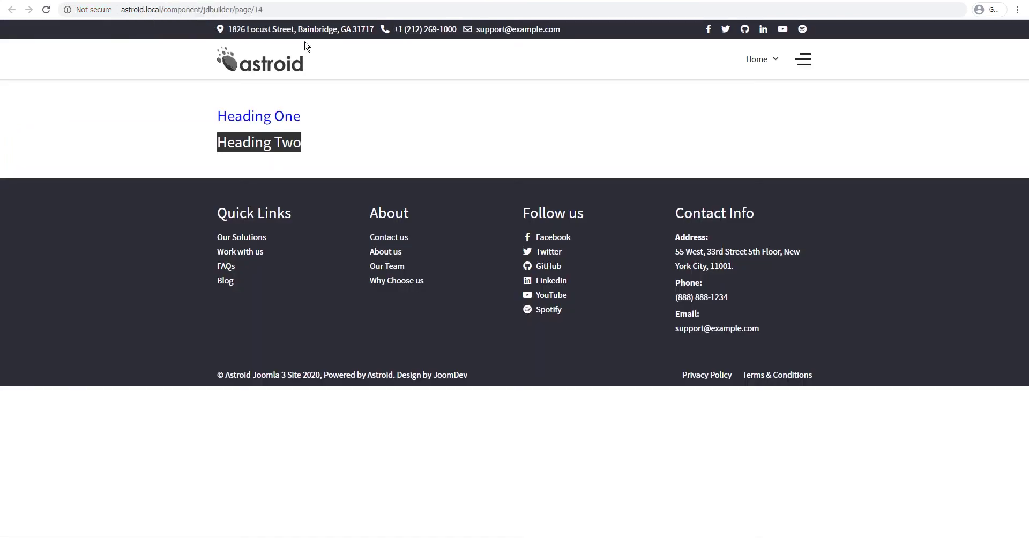
key("F5")
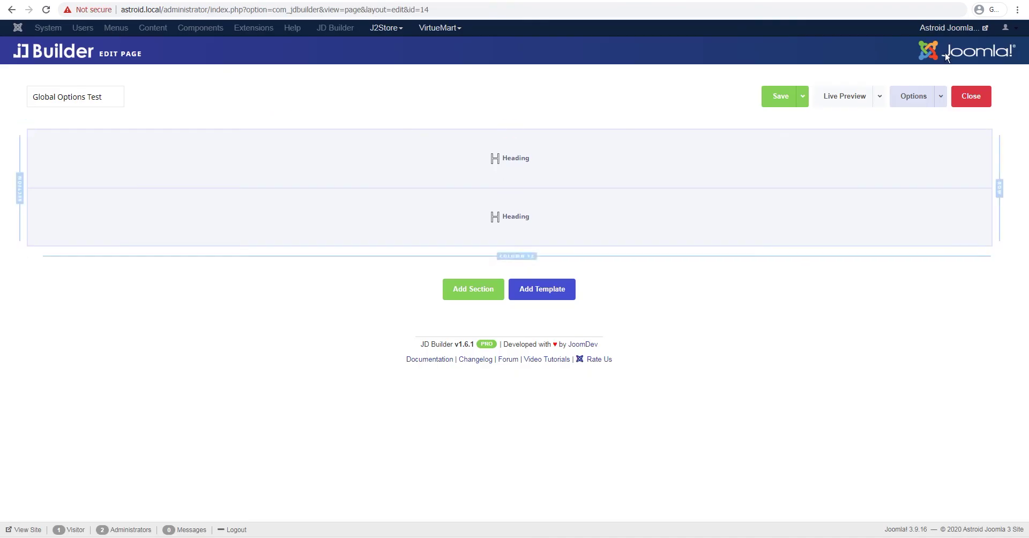
Open the Base Settings of the global options and review the global Color settings.
left_click(941, 97)
mouse_move(925, 161)
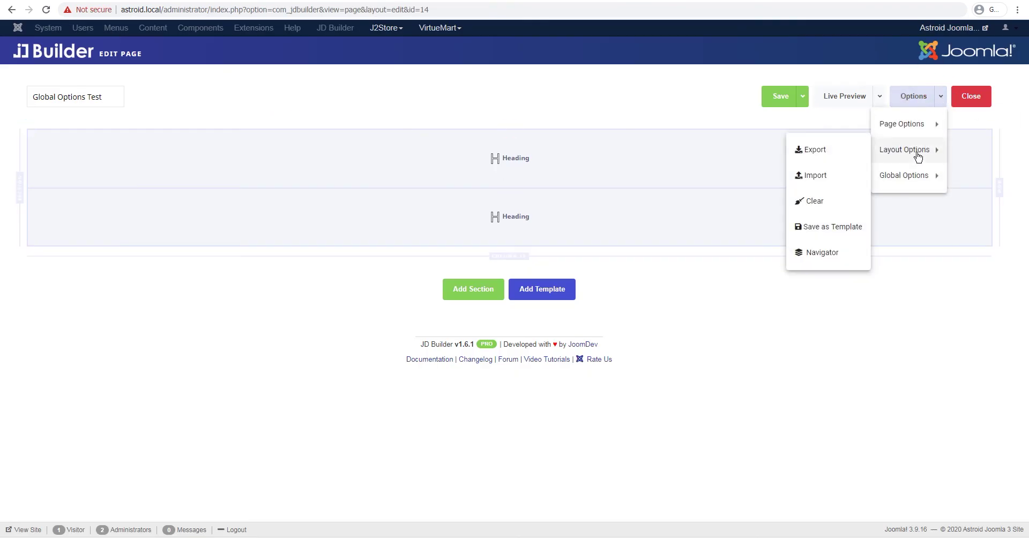
left_click(967, 200)
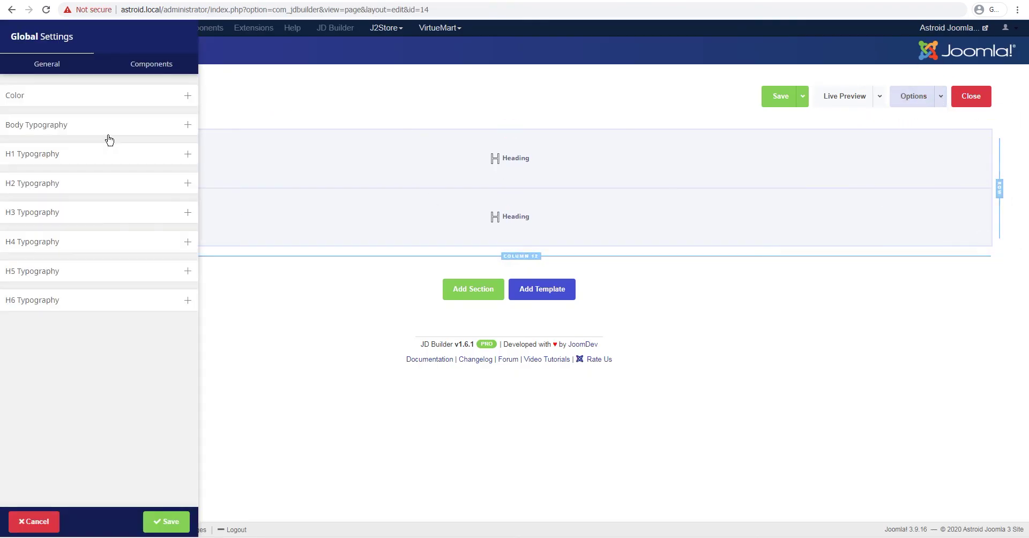
left_click(52, 100)
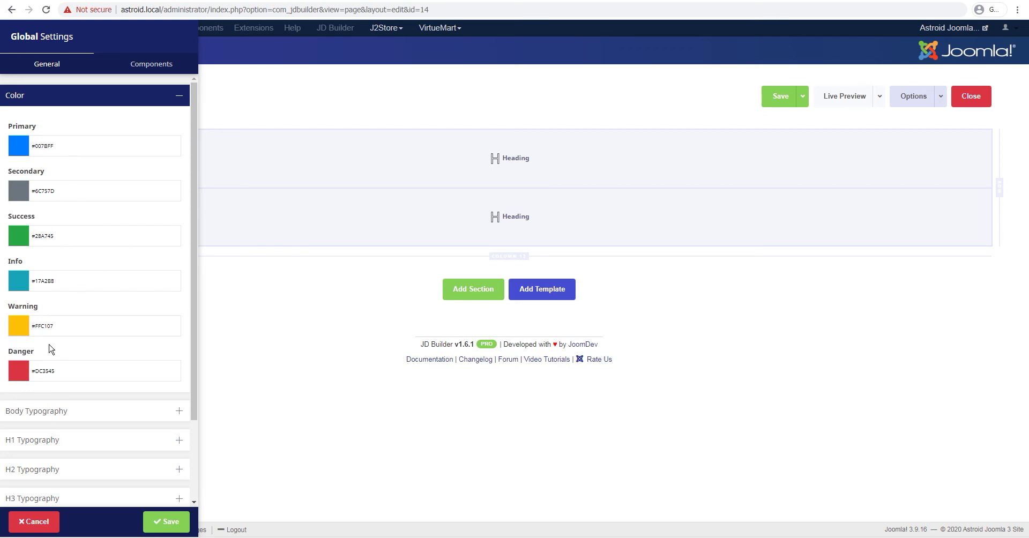
left_click(98, 92)
Review the global Body Typography options, including the font settings and the device choices for responsive typography.
left_click(51, 130)
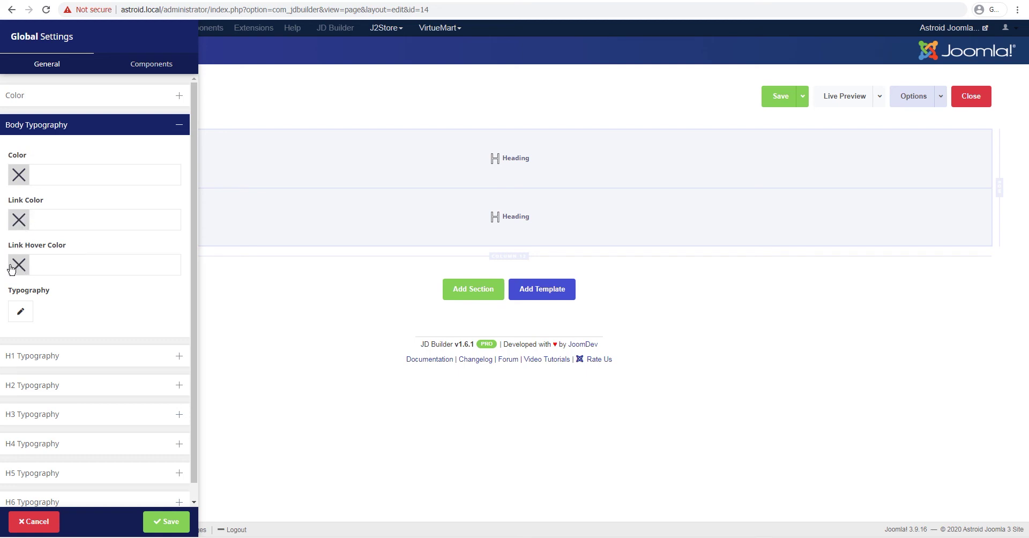
left_click(21, 311)
scroll(43, 273, "down", 2)
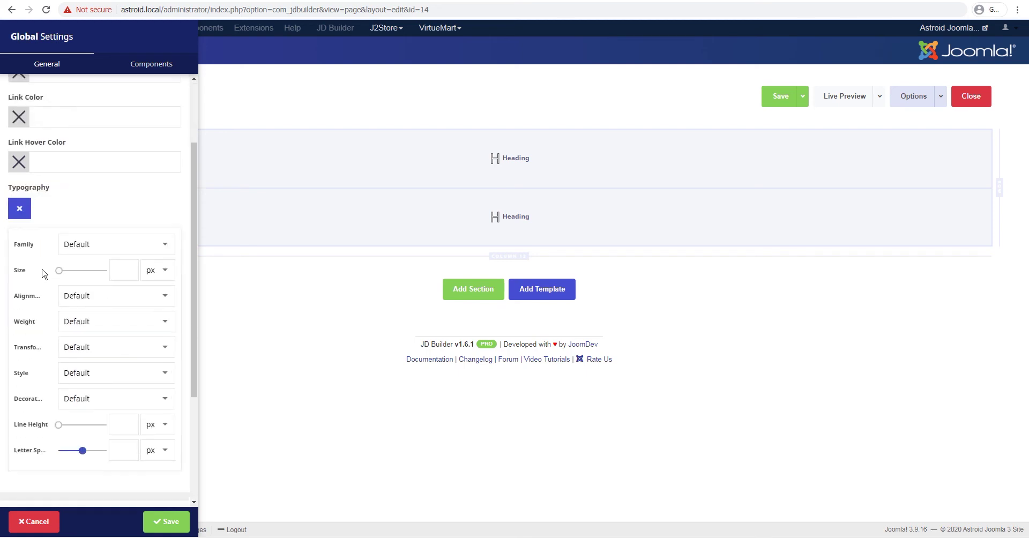
scroll(86, 236, "down", 1)
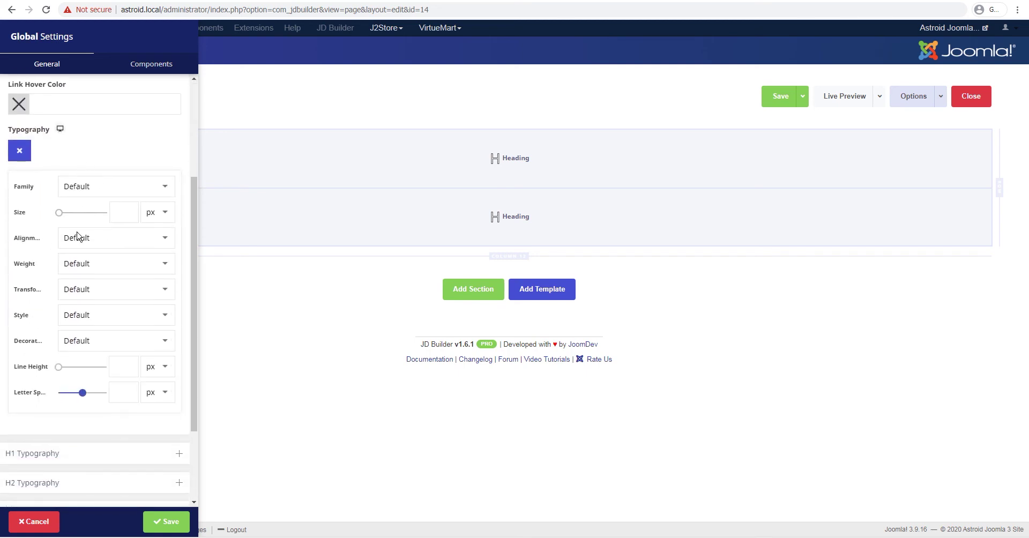
left_click(19, 150)
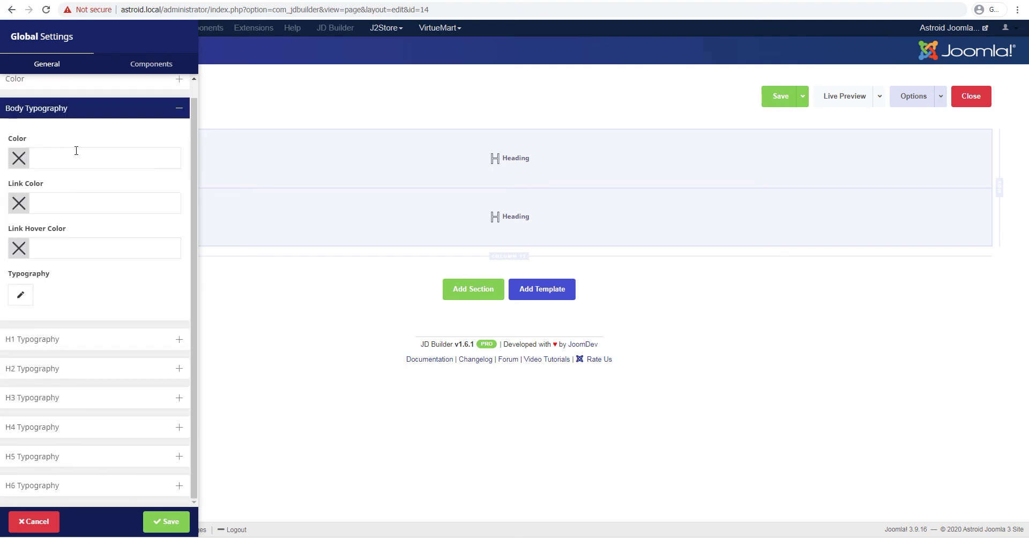
left_click(20, 295)
scroll(84, 195, "down", 3)
mouse_move(60, 127)
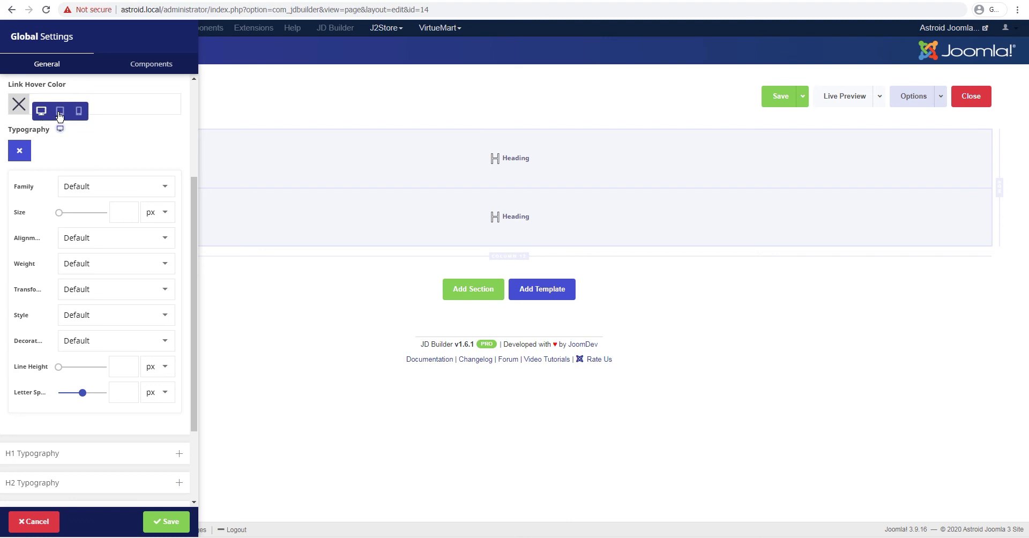
left_click(19, 150)
left_click(67, 108)
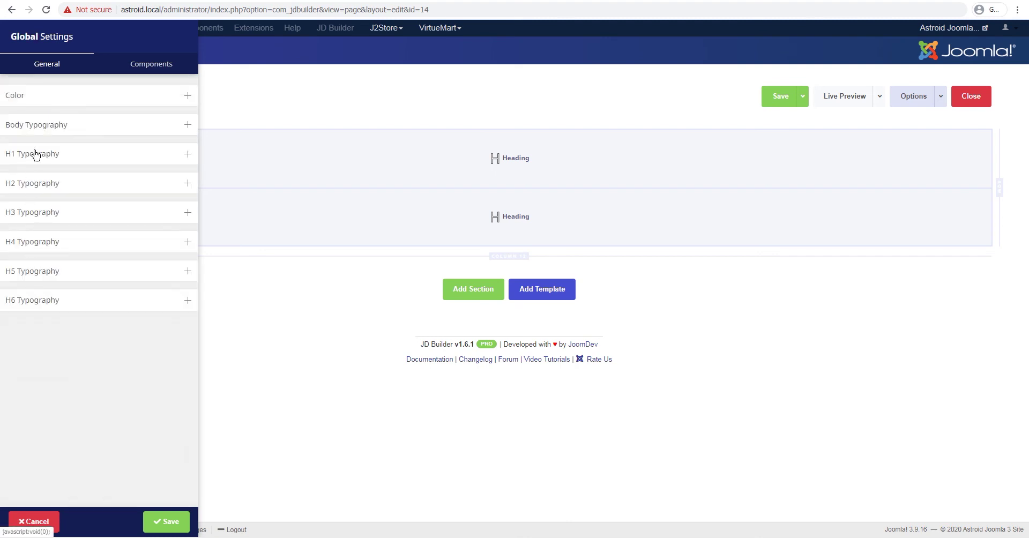
Review the Lightbox Options for components and save the global settings.
left_click(147, 66)
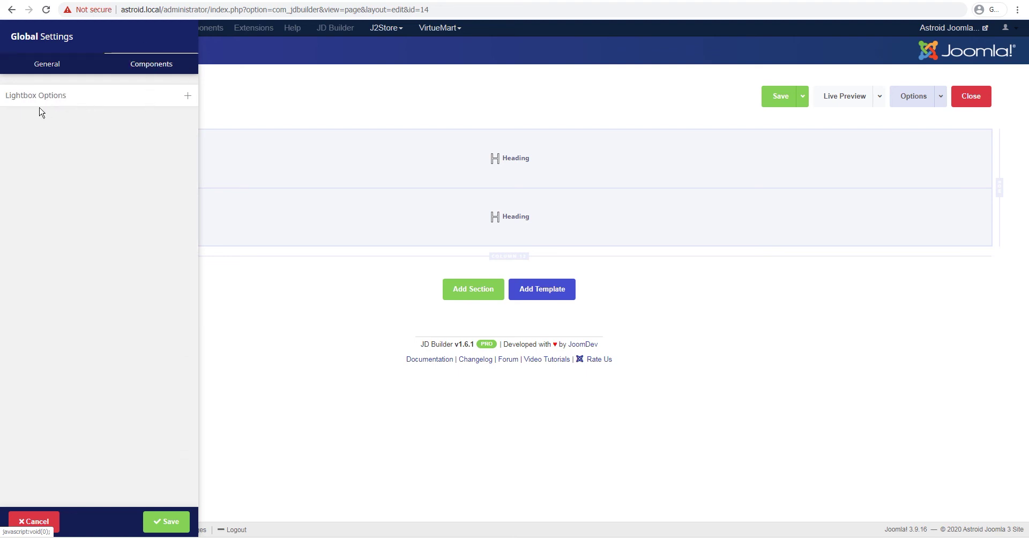
left_click(73, 98)
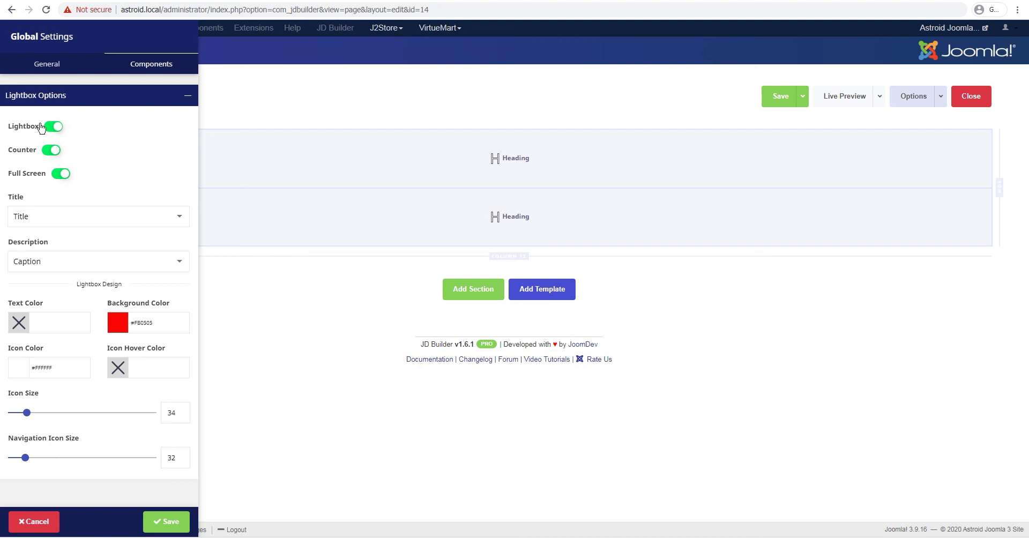
left_click(172, 523)
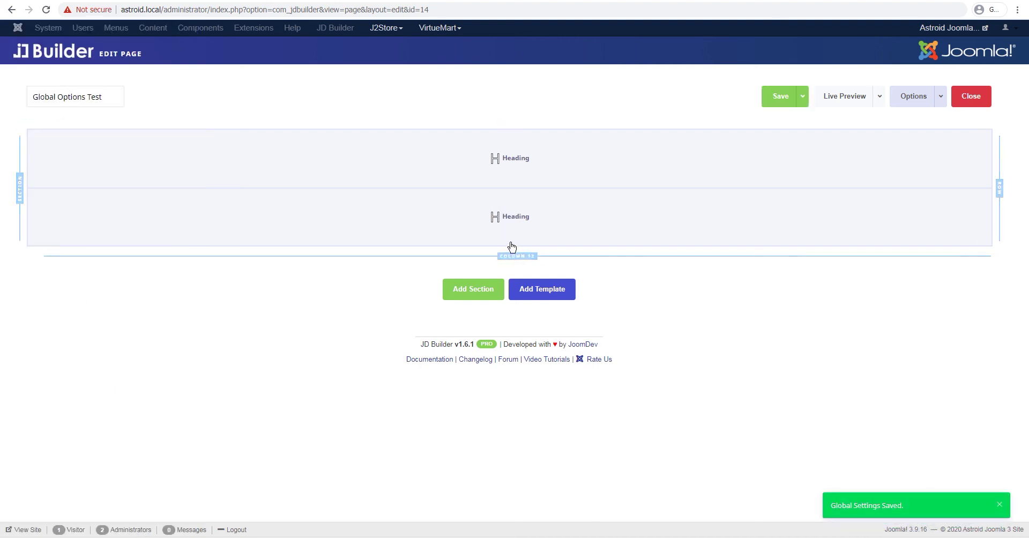
Add an Image element below the second Heading in the page layout.
left_click(509, 241)
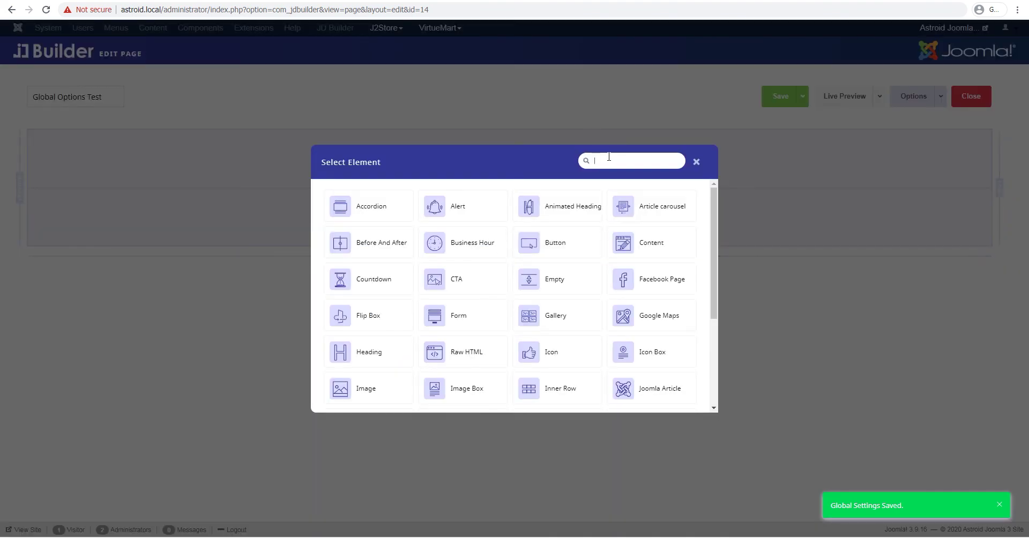
type("im")
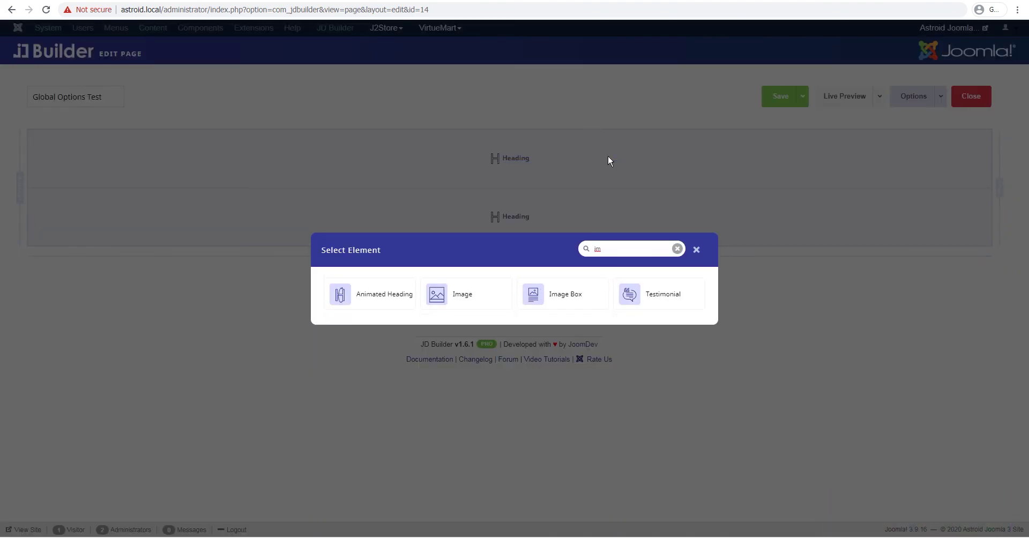
left_click(480, 302)
left_click(72, 96)
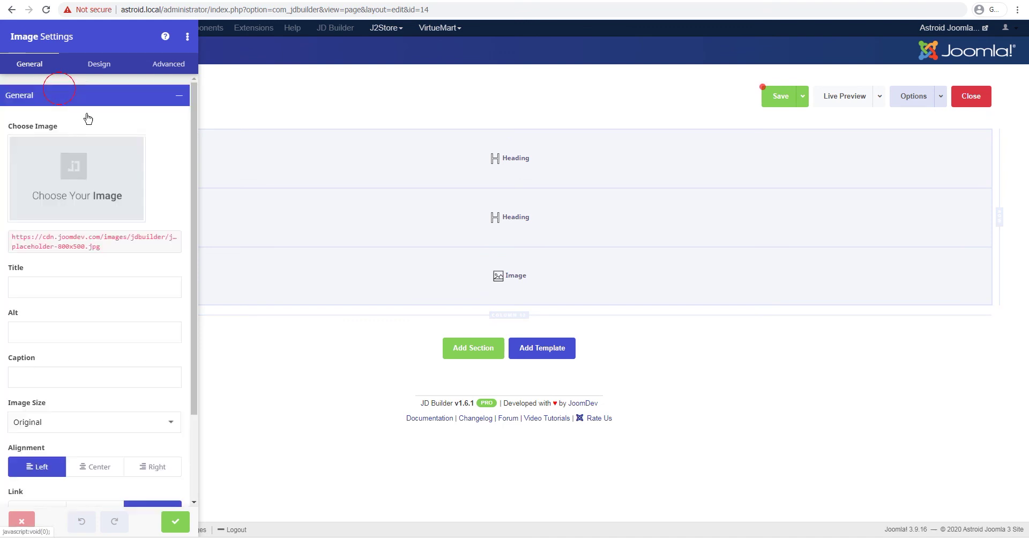
Choose 3206530.jpg from the pixabay/2020/03/23 folder of the media library as the element's image.
left_click(77, 182)
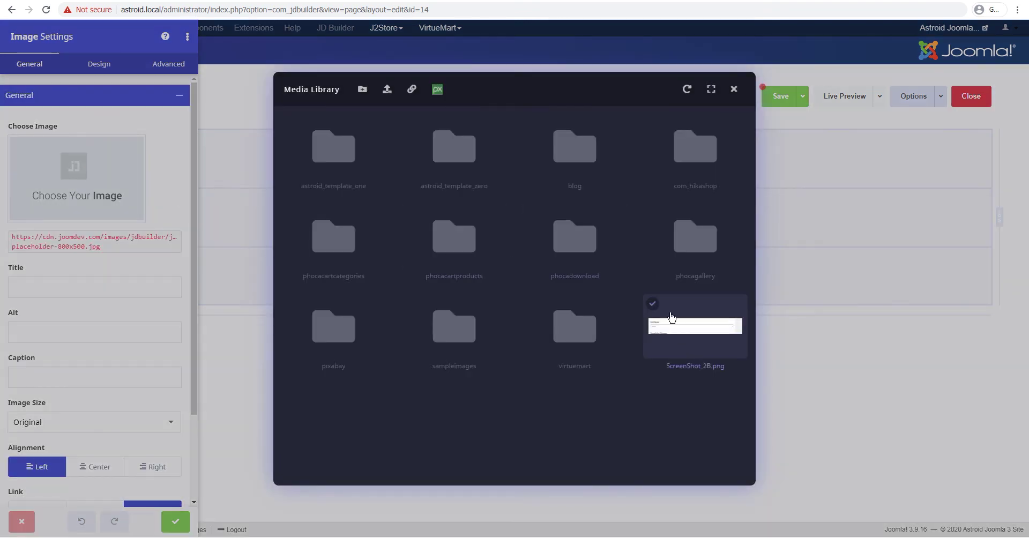
double_click(335, 327)
left_click(324, 172)
double_click(323, 171)
left_click(327, 169)
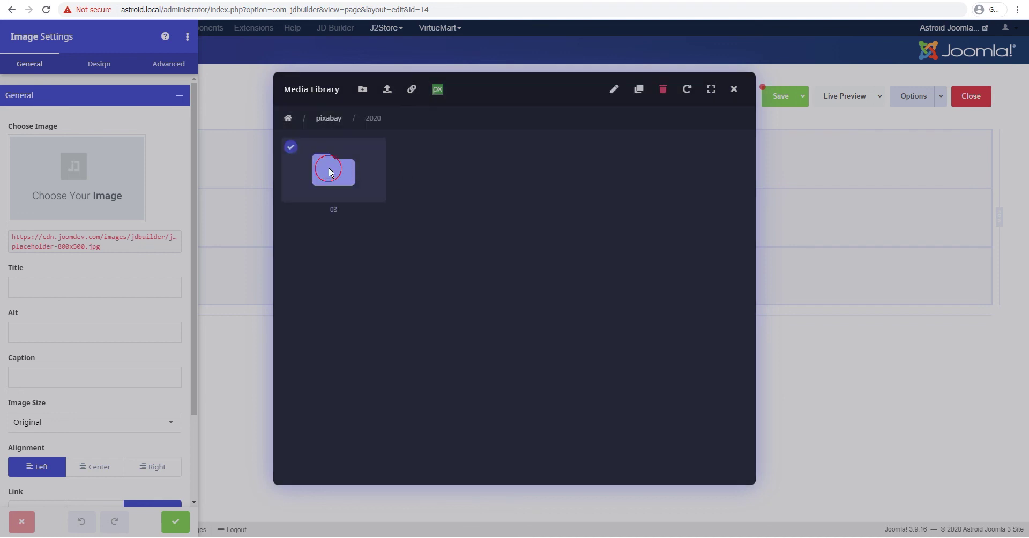
double_click(327, 169)
double_click(329, 166)
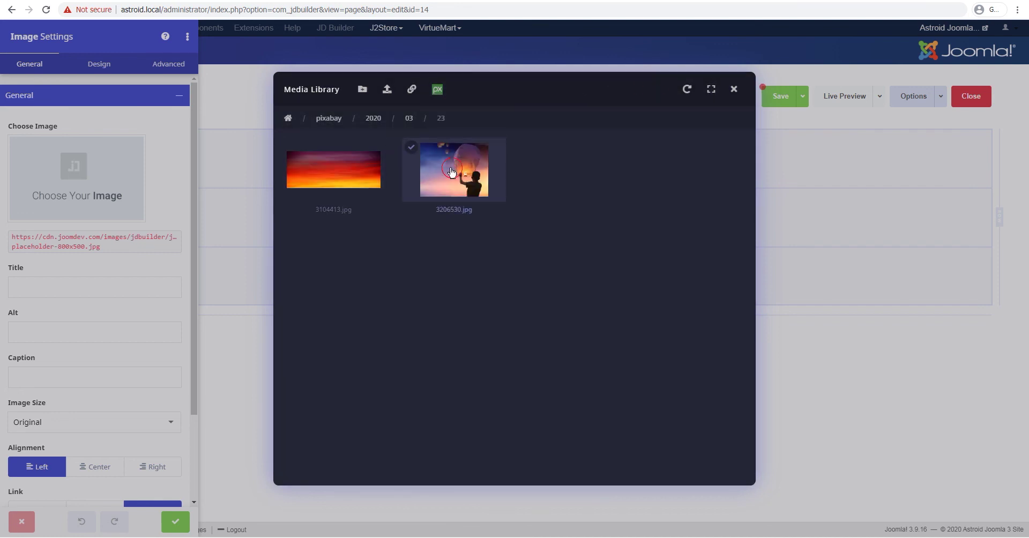
left_click(429, 155)
left_click(428, 155)
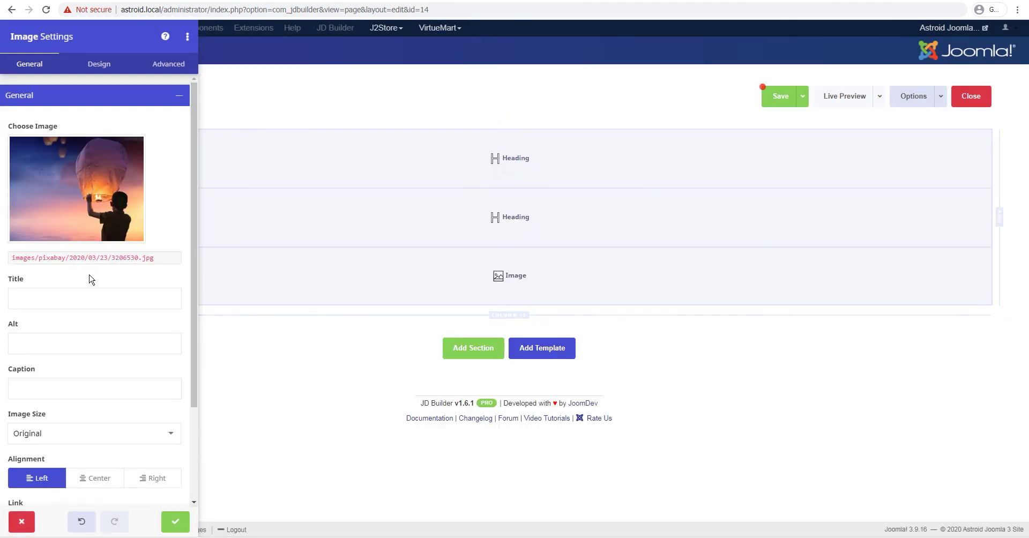
Set the image's link to Media File, apply the element settings and save the page.
scroll(97, 282, "down", 2)
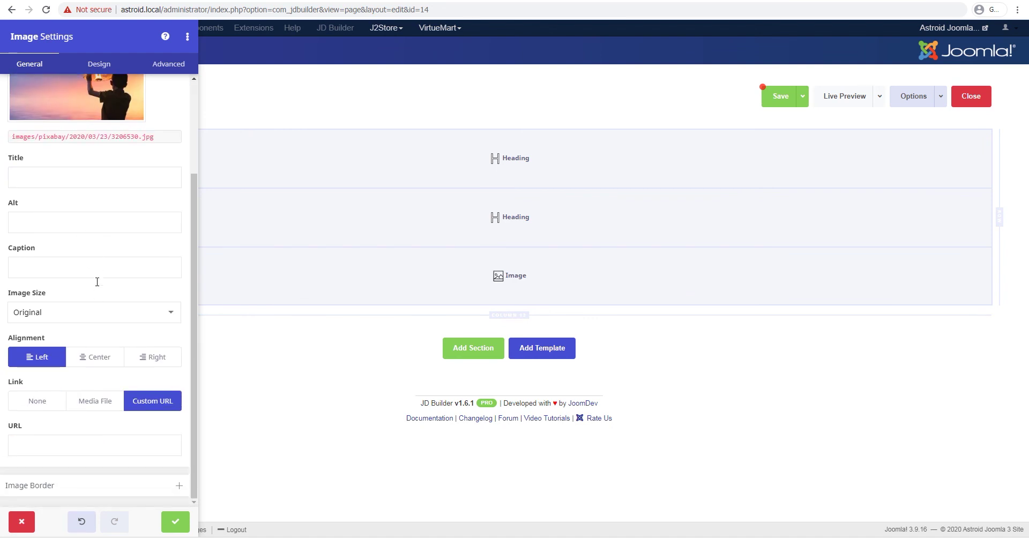
left_click(95, 401)
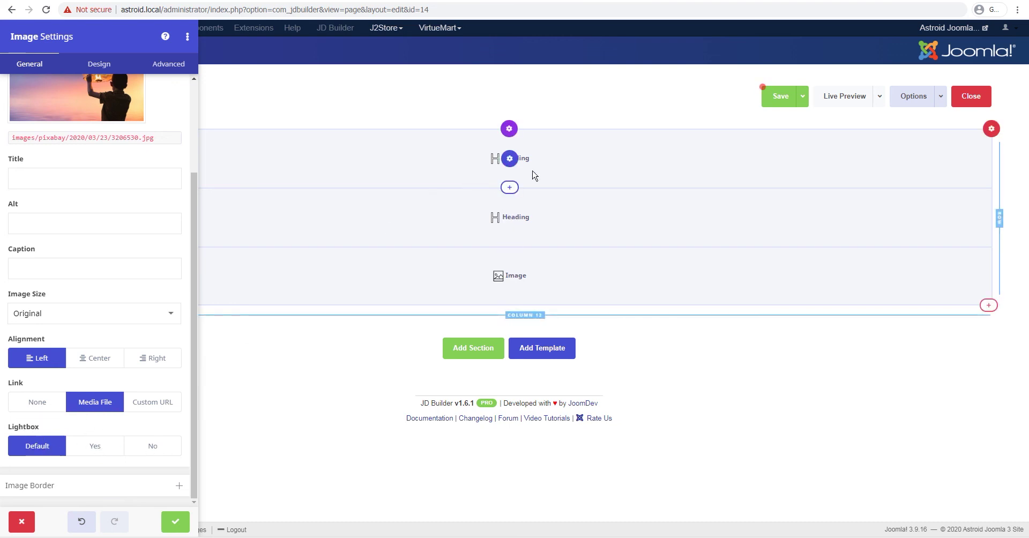
left_click(175, 521)
left_click(774, 92)
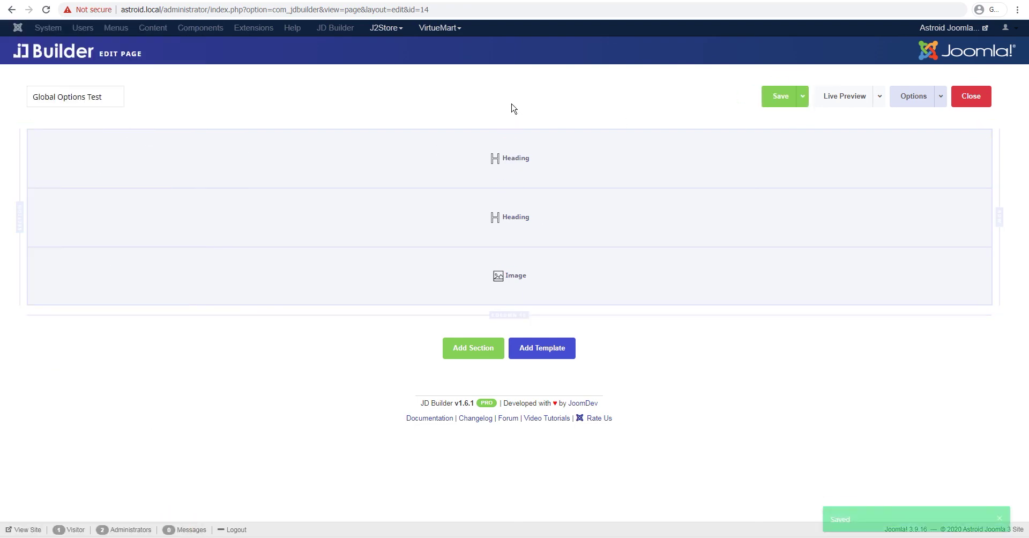
Preview the live page, view the image in its lightbox, close it and look over the headings and image.
left_click(845, 96)
left_click(371, 277)
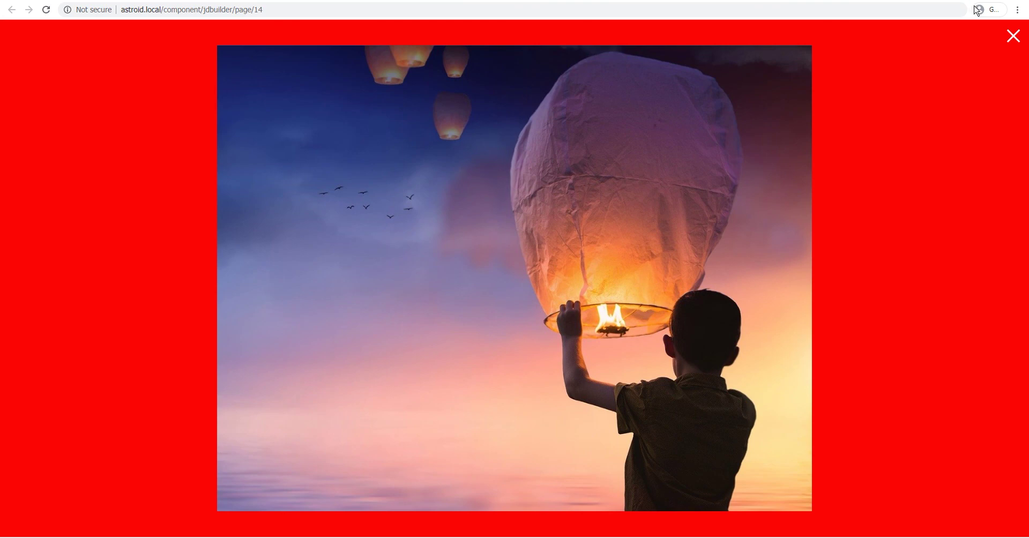
left_click(1012, 36)
scroll(399, 236, "down", 2)
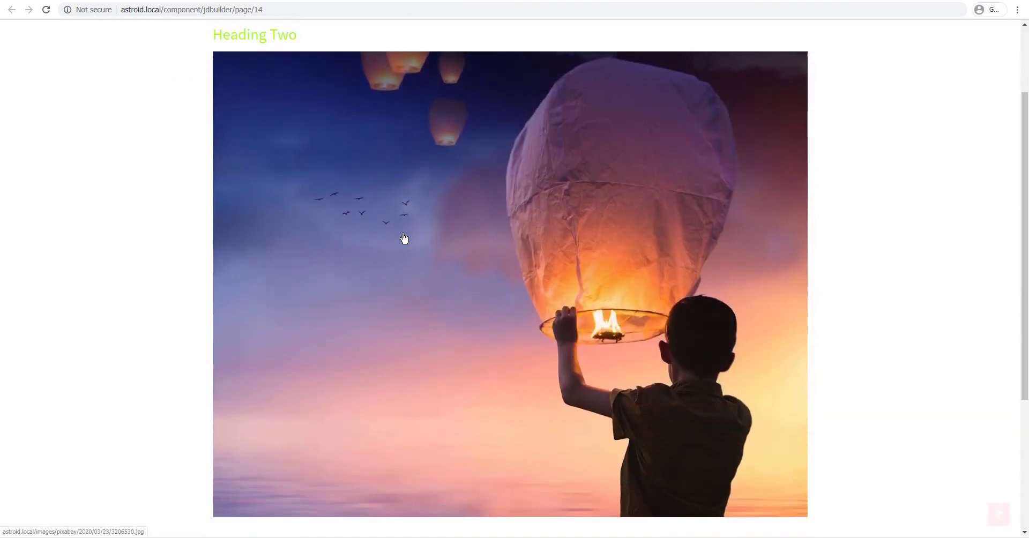
scroll(405, 238, "down", 1)
scroll(404, 238, "up", 2)
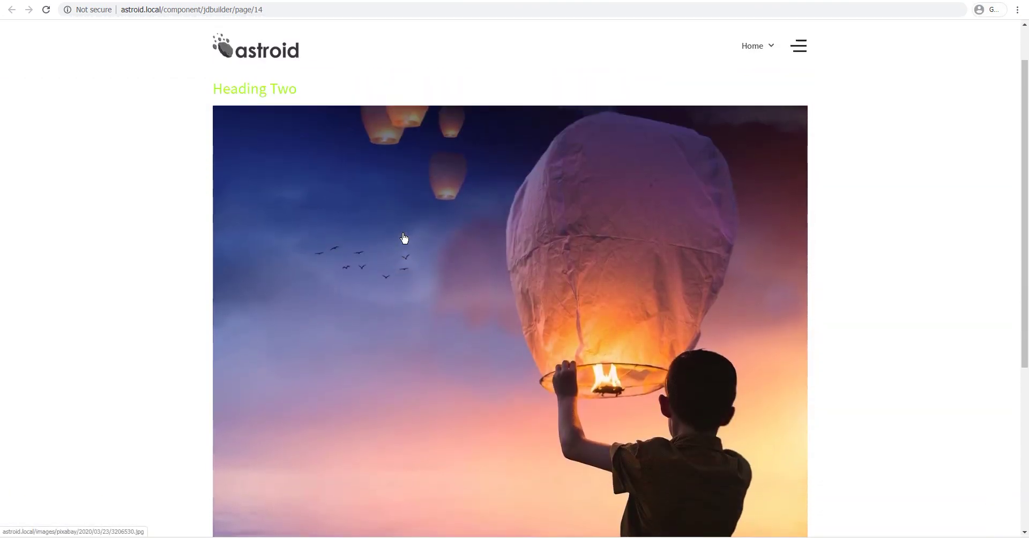
scroll(404, 238, "up", 1)
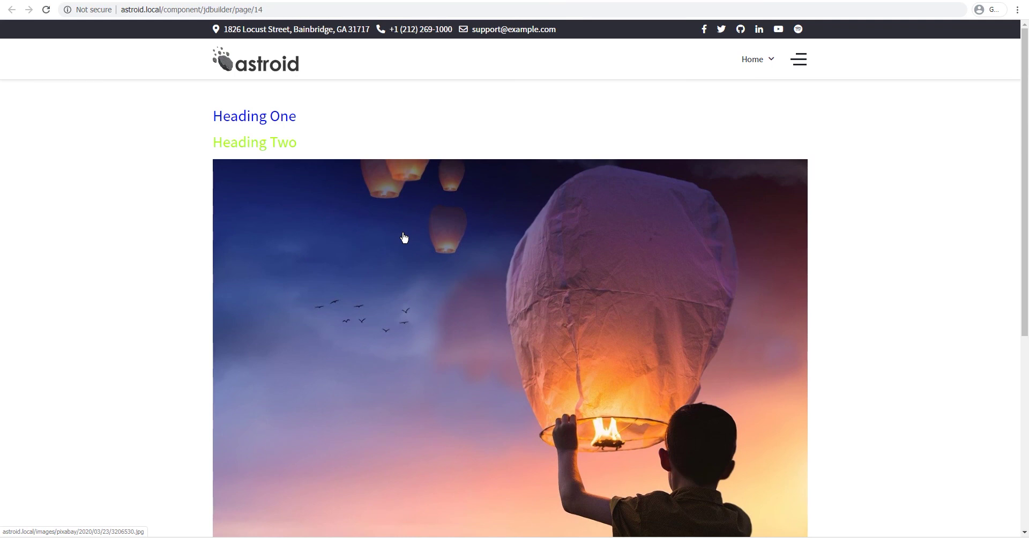